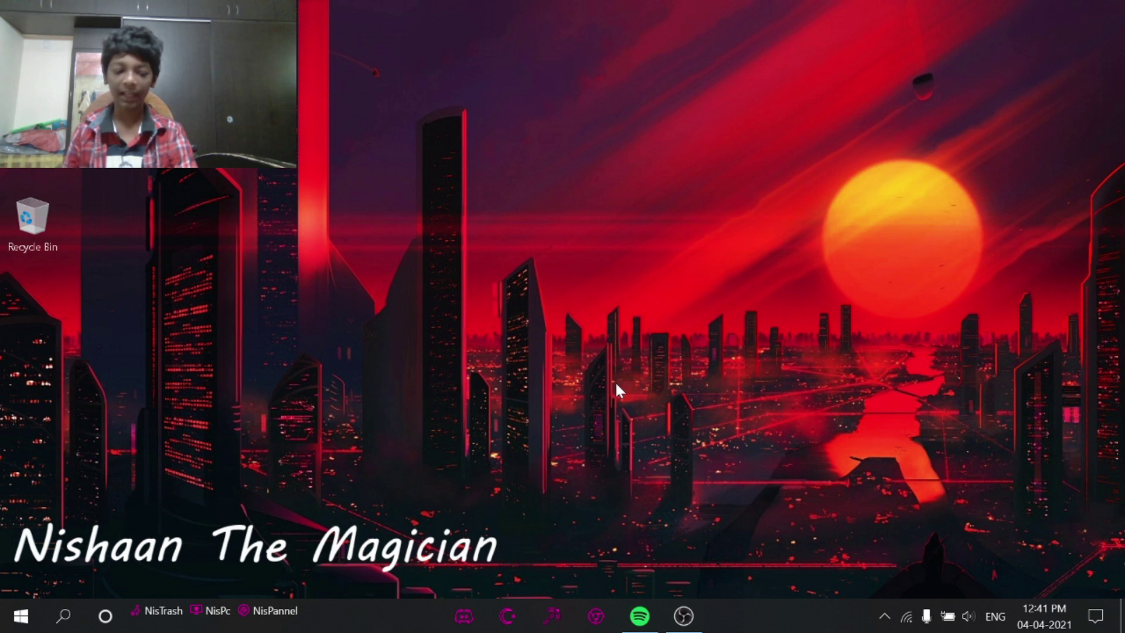
Step: Refresh the desktop from its context menu and drag across the desktop
{"action": "right_click", "coordinate": [421, 342]}
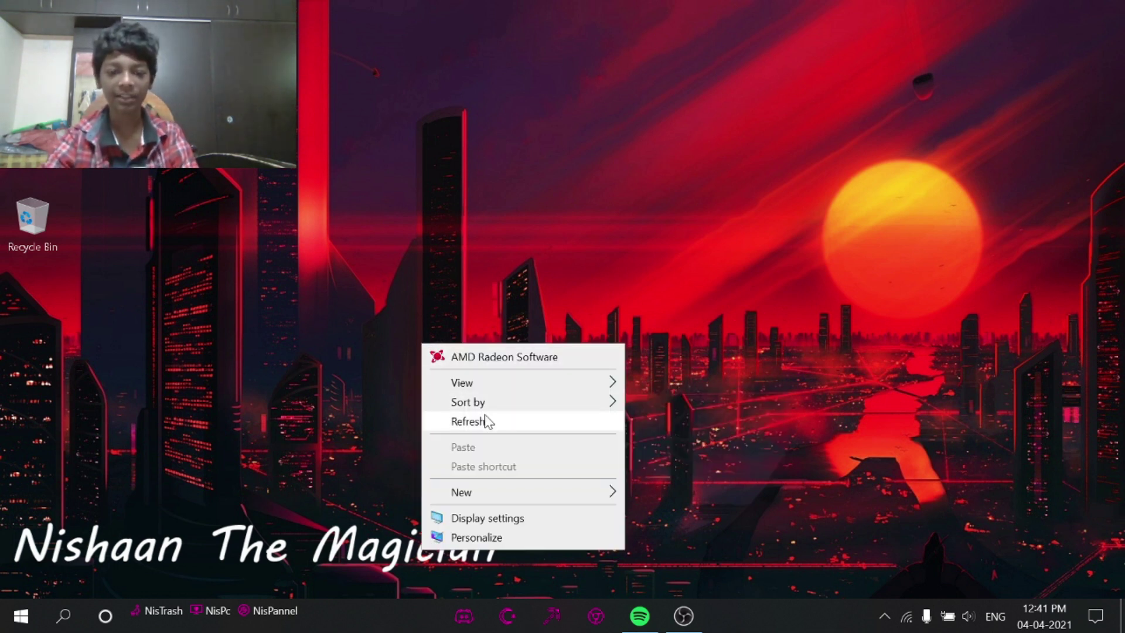
{"action": "left_click", "coordinate": [485, 421]}
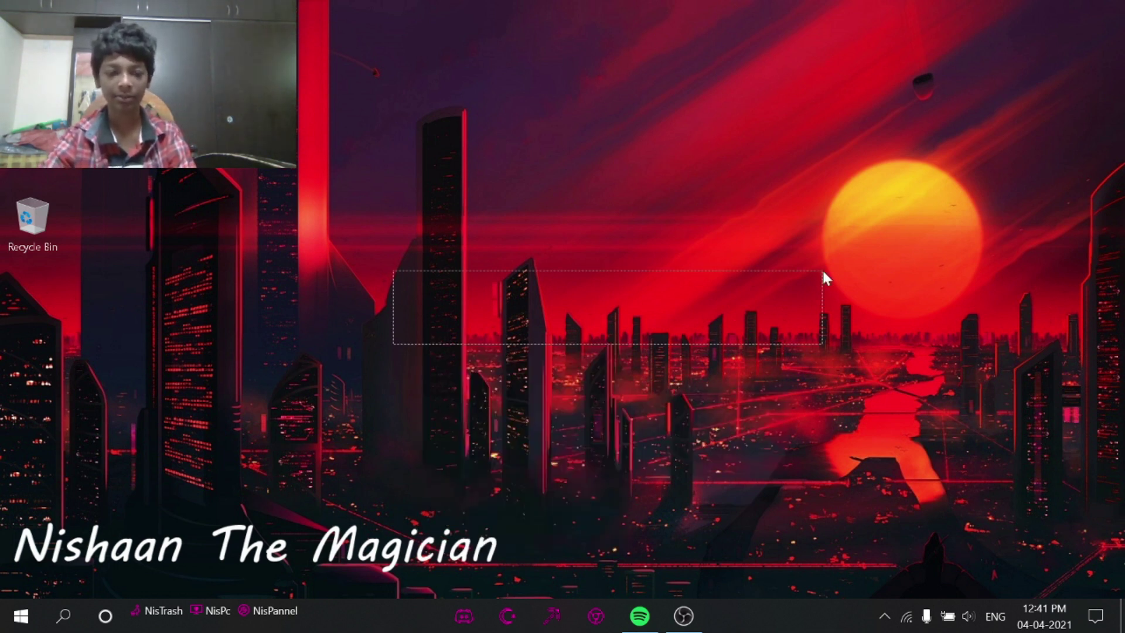
{"action": "mouse_move", "coordinate": [823, 273]}
{"action": "left_mouse_down"}
{"action": "mouse_move", "coordinate": [698, 311]}
{"action": "mouse_move", "coordinate": [454, 296]}
{"action": "left_mouse_up"}
{"action": "mouse_move", "coordinate": [299, 380]}
{"action": "left_mouse_down"}
{"action": "mouse_move", "coordinate": [792, 325]}
{"action": "mouse_move", "coordinate": [856, 185]}
{"action": "mouse_move", "coordinate": [750, 161]}
{"action": "mouse_move", "coordinate": [1045, 86]}
{"action": "mouse_move", "coordinate": [1059, 2]}
{"action": "mouse_move", "coordinate": [1025, 77]}
{"action": "mouse_move", "coordinate": [696, 179]}
{"action": "left_mouse_up"}
{"action": "mouse_move", "coordinate": [372, 235]}
{"action": "left_mouse_down"}
{"action": "mouse_move", "coordinate": [917, 123]}
{"action": "mouse_move", "coordinate": [568, 163]}
{"action": "left_mouse_up"}
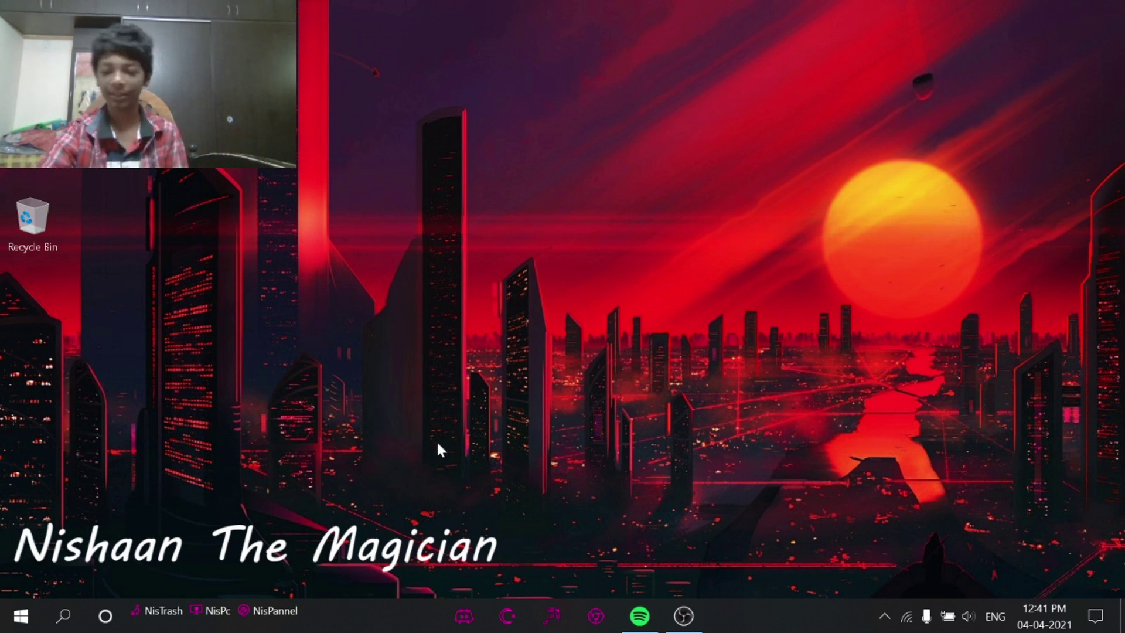
Step: Open the This PC icon's Properties to show the system information
{"action": "right_click", "coordinate": [27, 88]}
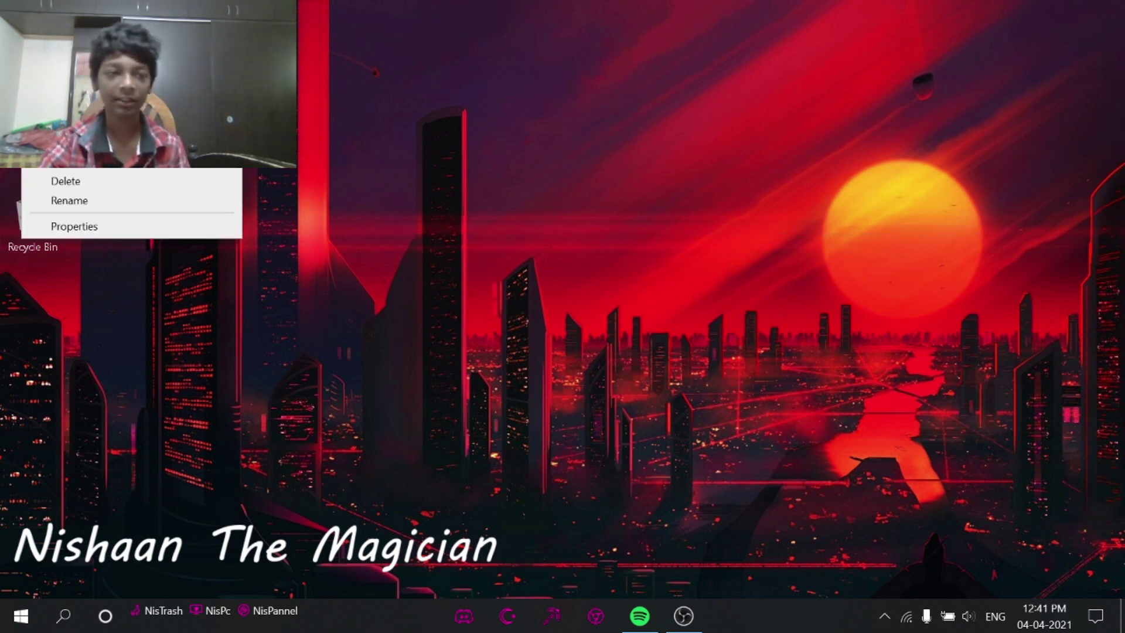
{"action": "key", "text": "Escape"}
{"action": "mouse_move", "coordinate": [322, 404]}
{"action": "left_mouse_down"}
{"action": "mouse_move", "coordinate": [729, 531]}
{"action": "mouse_move", "coordinate": [566, 531]}
{"action": "left_mouse_up"}
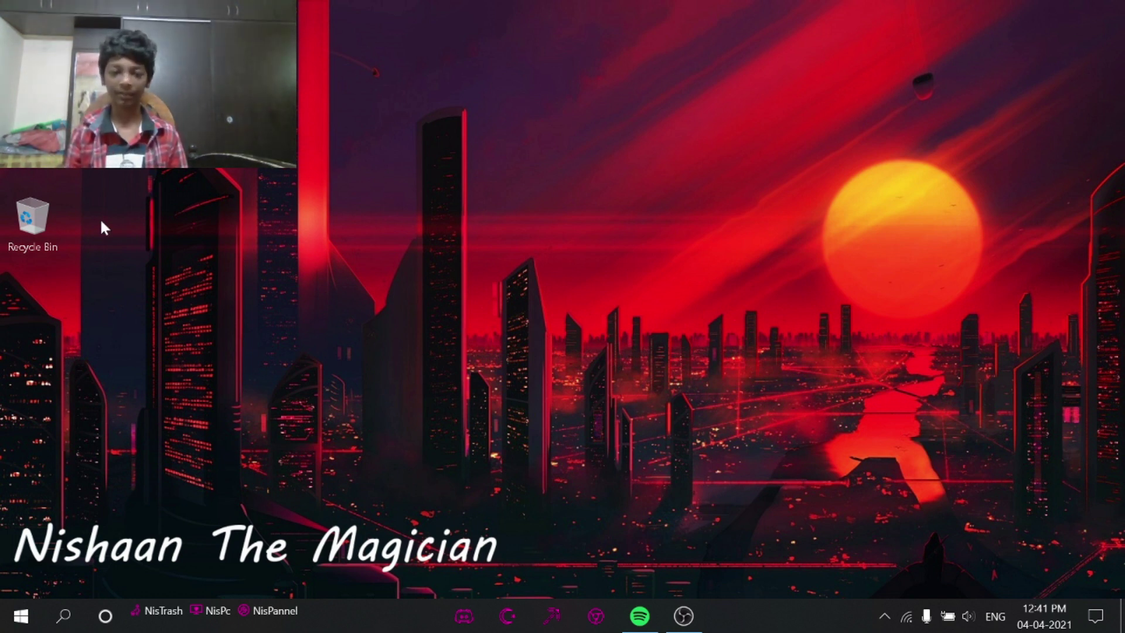
{"action": "right_click", "coordinate": [9, 87]}
{"action": "left_click", "coordinate": [80, 250]}
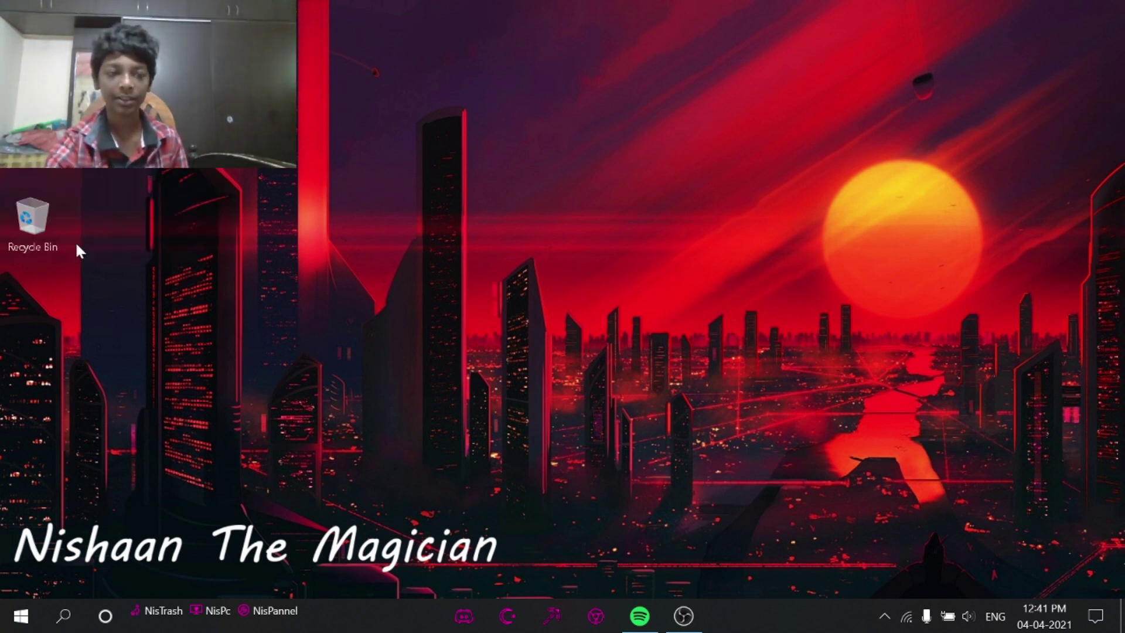
{"action": "key", "text": "alt+F4"}
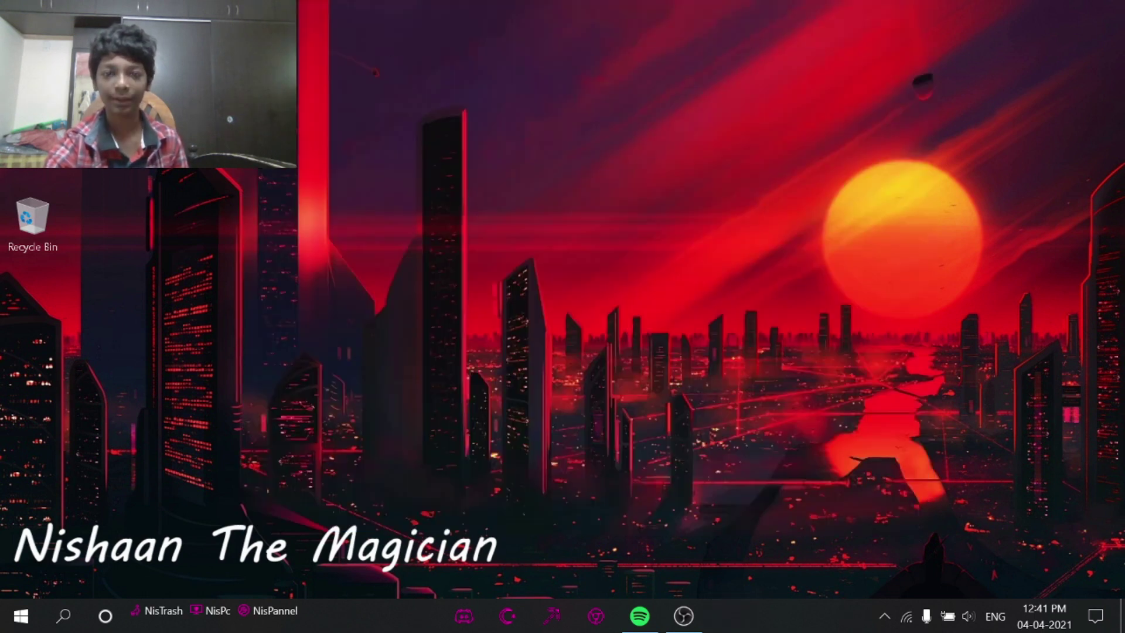
{"action": "right_click", "coordinate": [47, 76]}
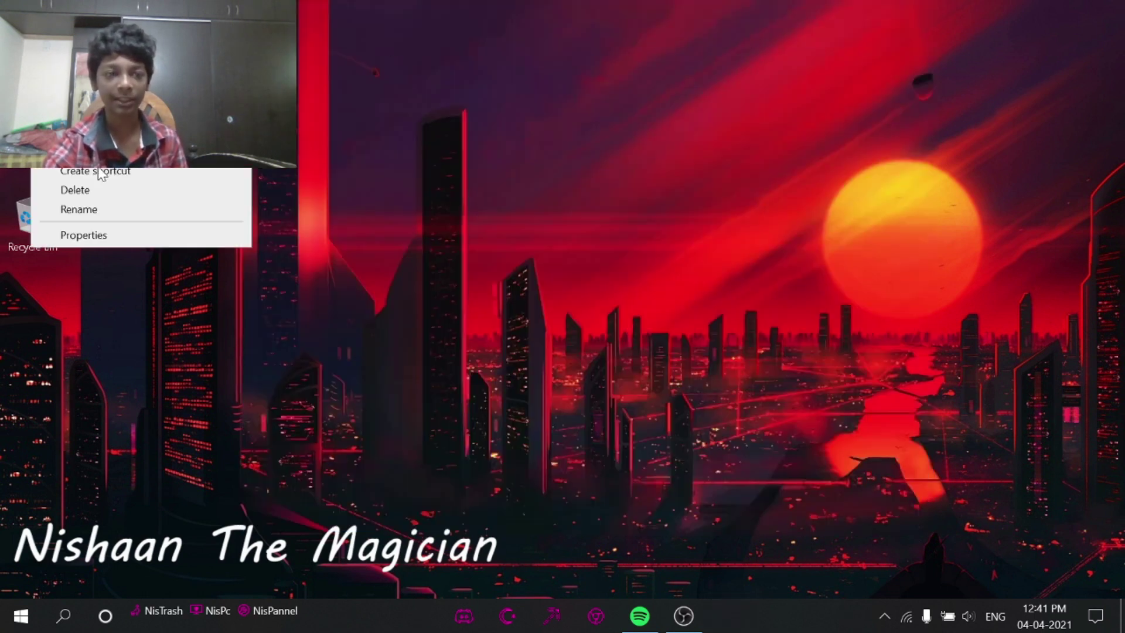
Step: Review the PC specs: Ryzen 3 3250U, 20 GB RAM, 64-bit Windows 10 Home
{"action": "left_click", "coordinate": [106, 234]}
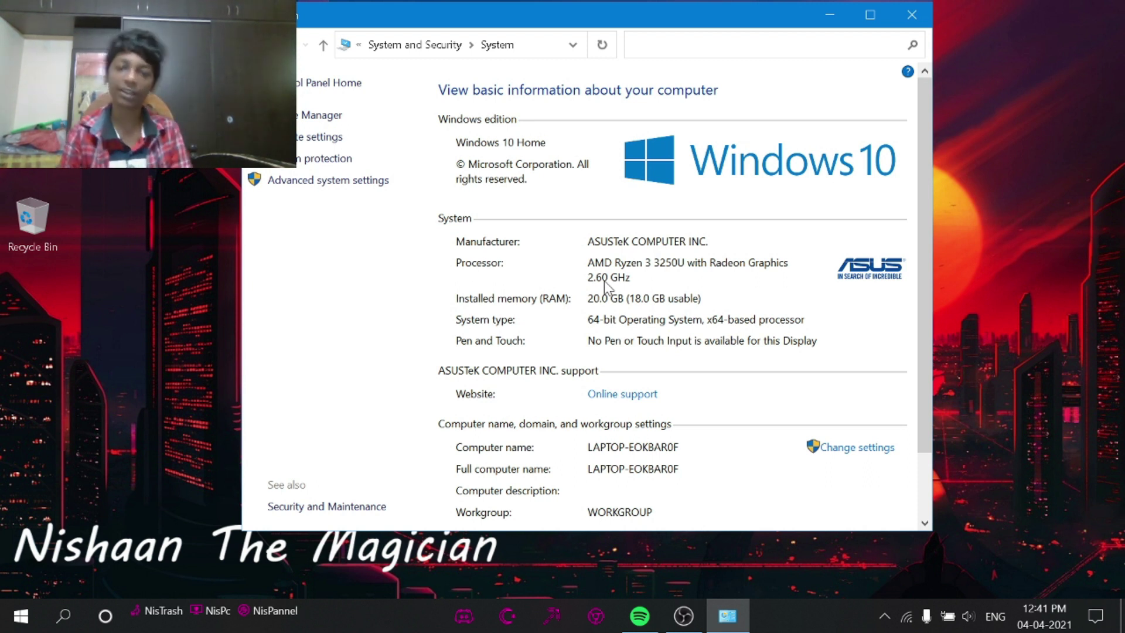
Step: Close the System window and search 'fortnite' from Chrome's address bar
{"action": "left_click", "coordinate": [911, 16]}
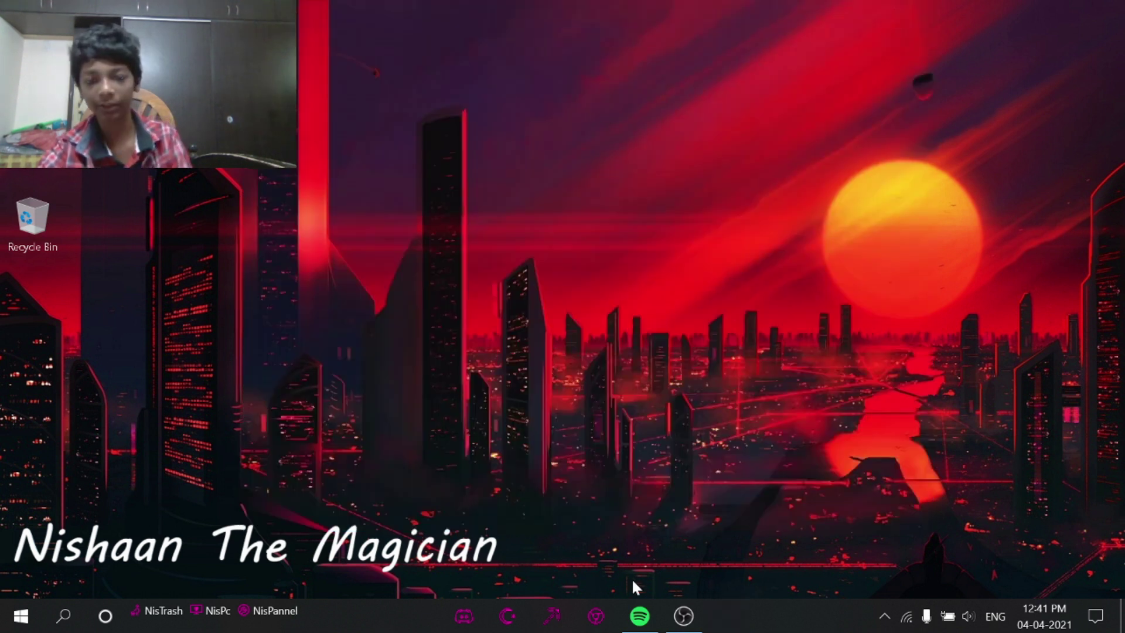
{"action": "left_click", "coordinate": [604, 616]}
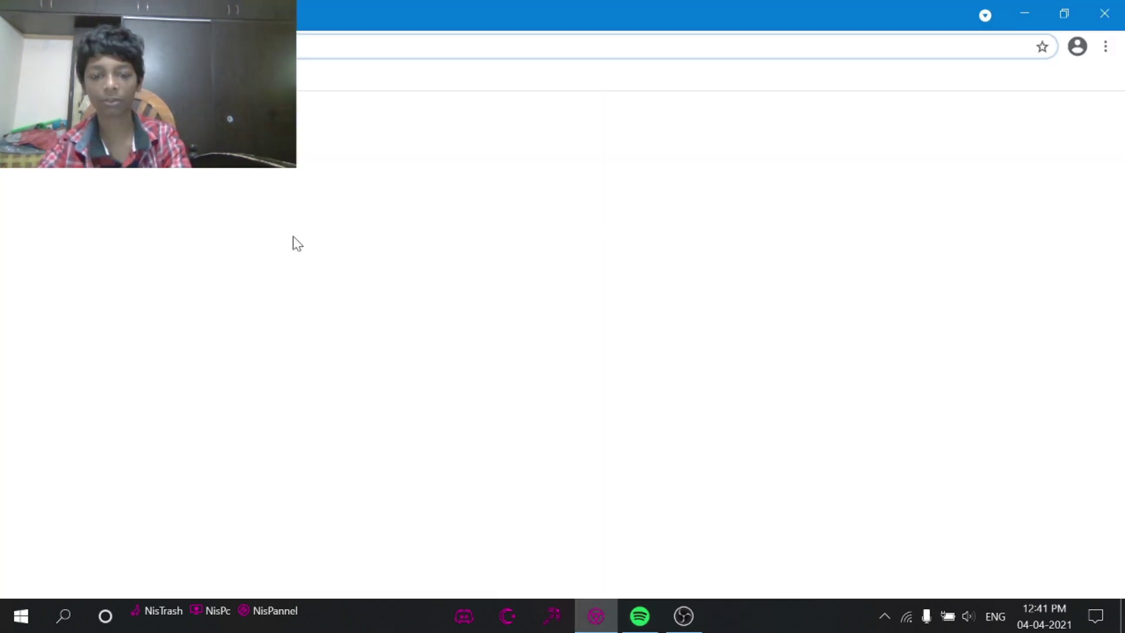
{"action": "left_click", "coordinate": [349, 48]}
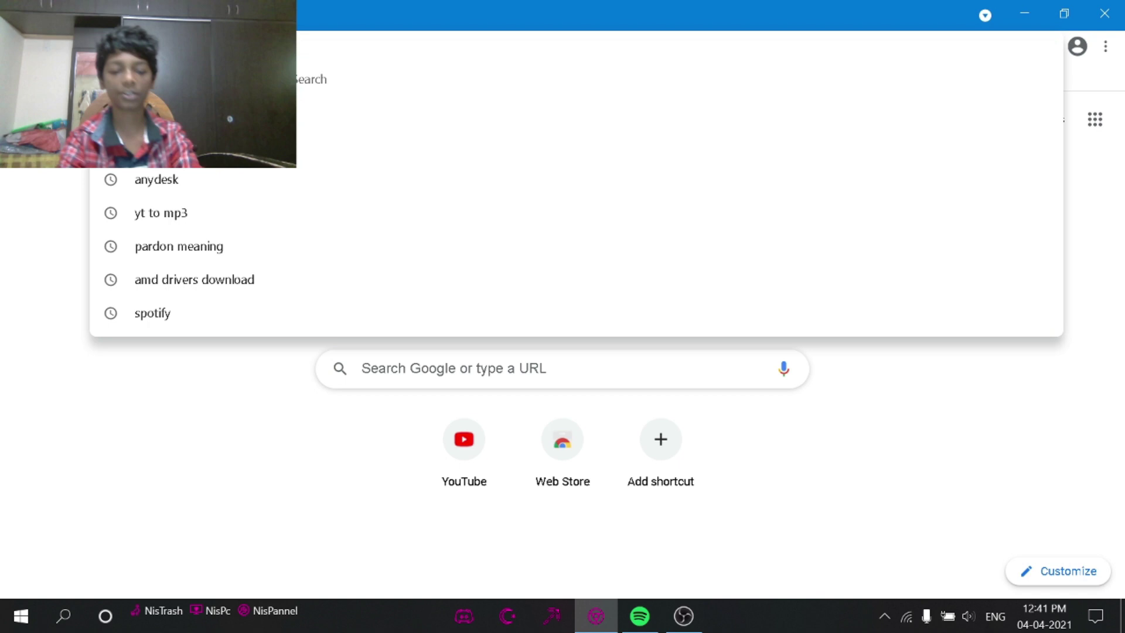
{"action": "type", "text": "fortune"}
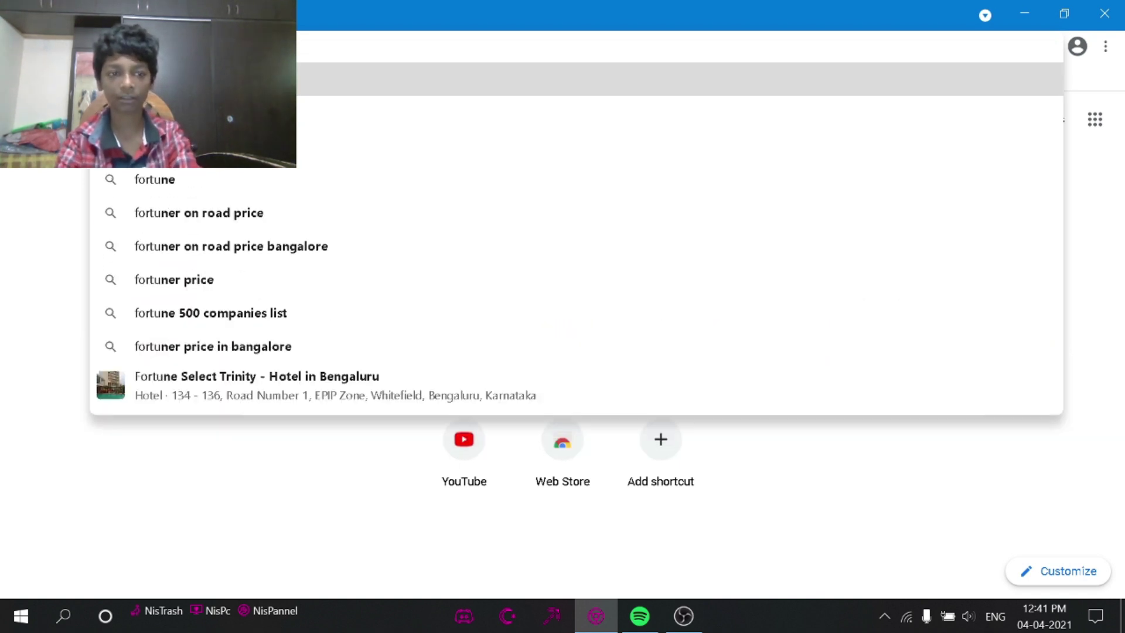
{"action": "key", "text": "BackSpace"}
{"action": "key", "text": "BackSpace"}
{"action": "key", "text": "BackSpace"}
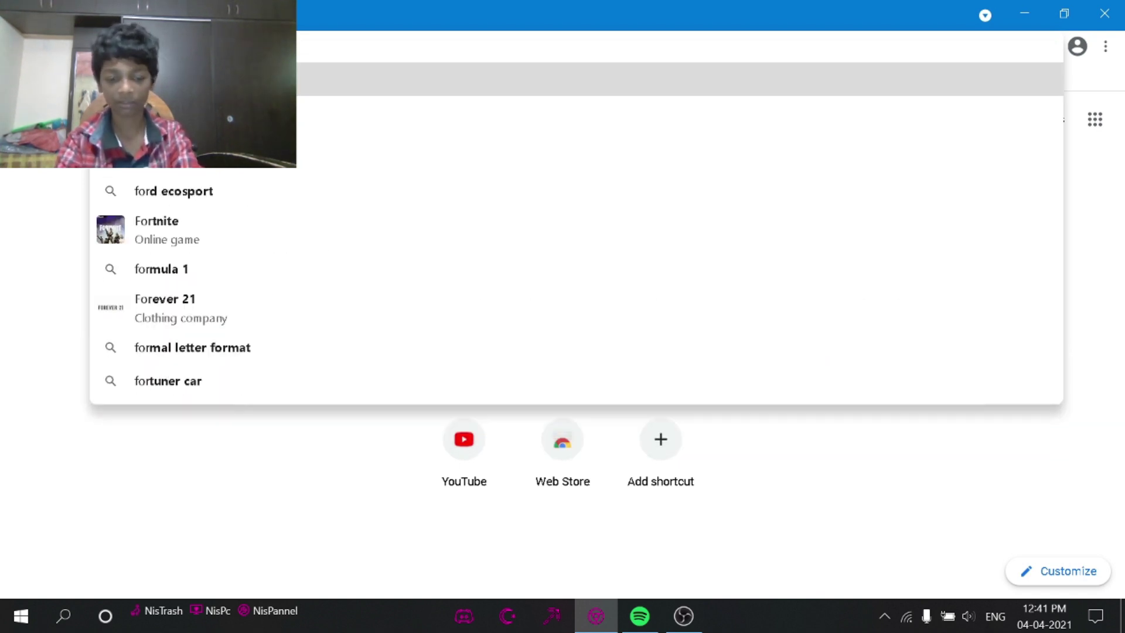
{"action": "type", "text": "tnite"}
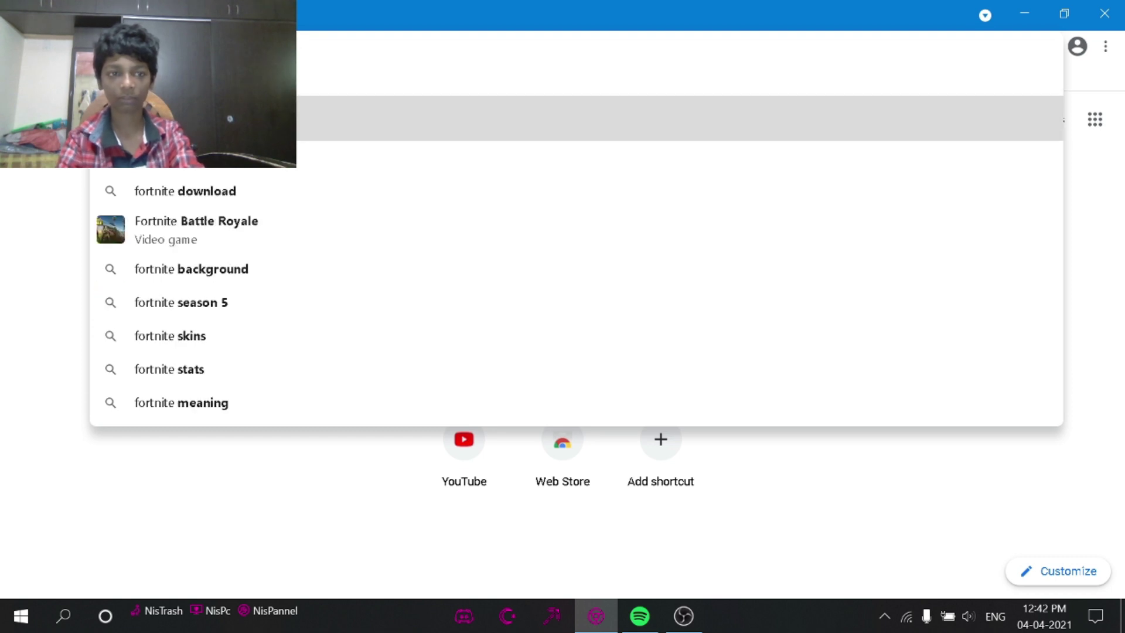
{"action": "key", "text": "Return"}
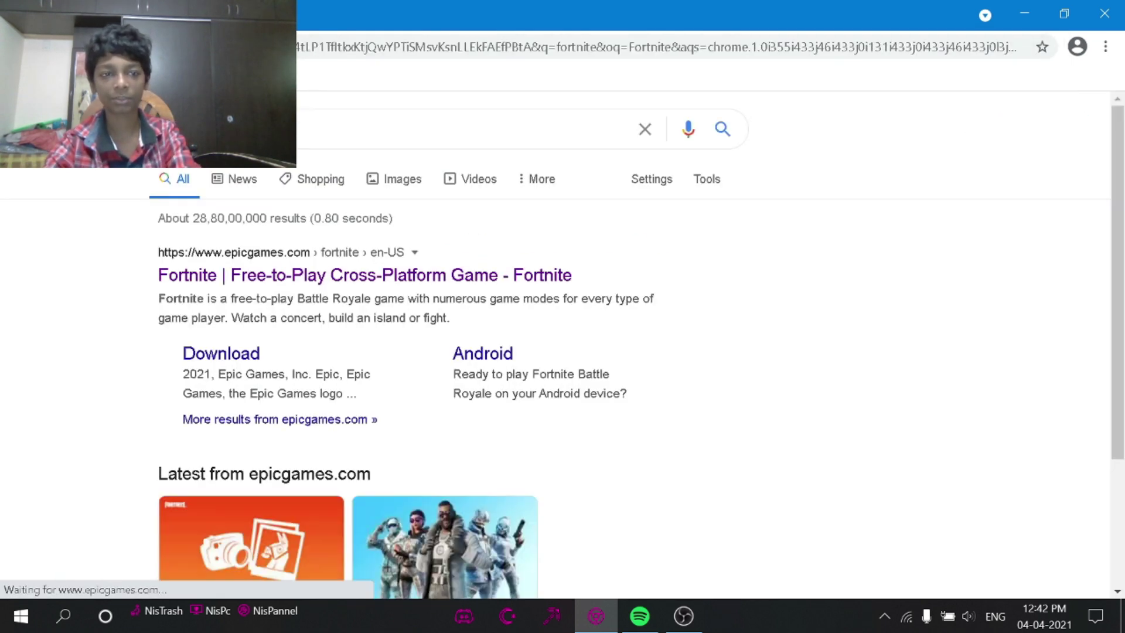
Step: Download the EpicInstaller-12.1.1 .msi from the Fortnite page, allowing downloads and canceling the duplicate
{"action": "left_click", "coordinate": [213, 359]}
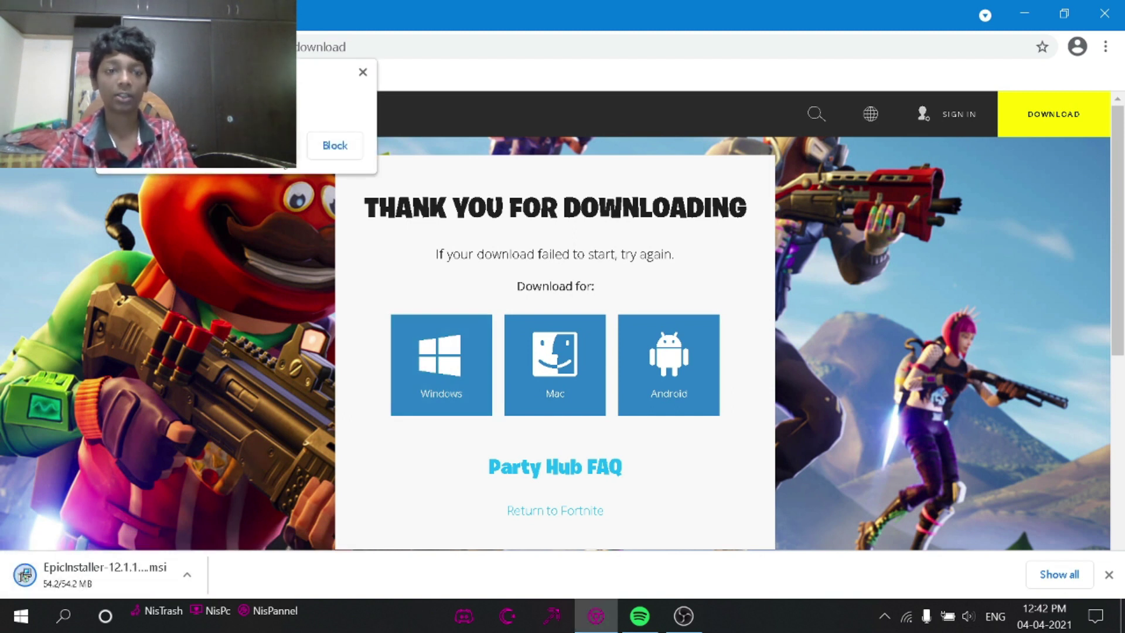
{"action": "left_click", "coordinate": [273, 145]}
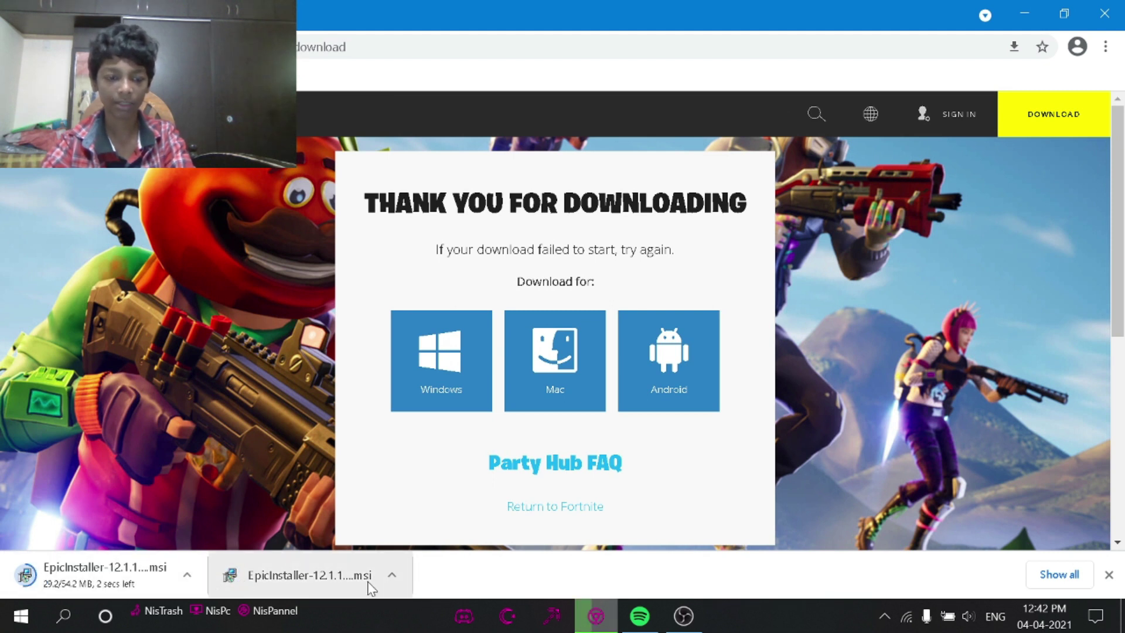
{"action": "left_click", "coordinate": [392, 575]}
{"action": "left_click", "coordinate": [190, 577]}
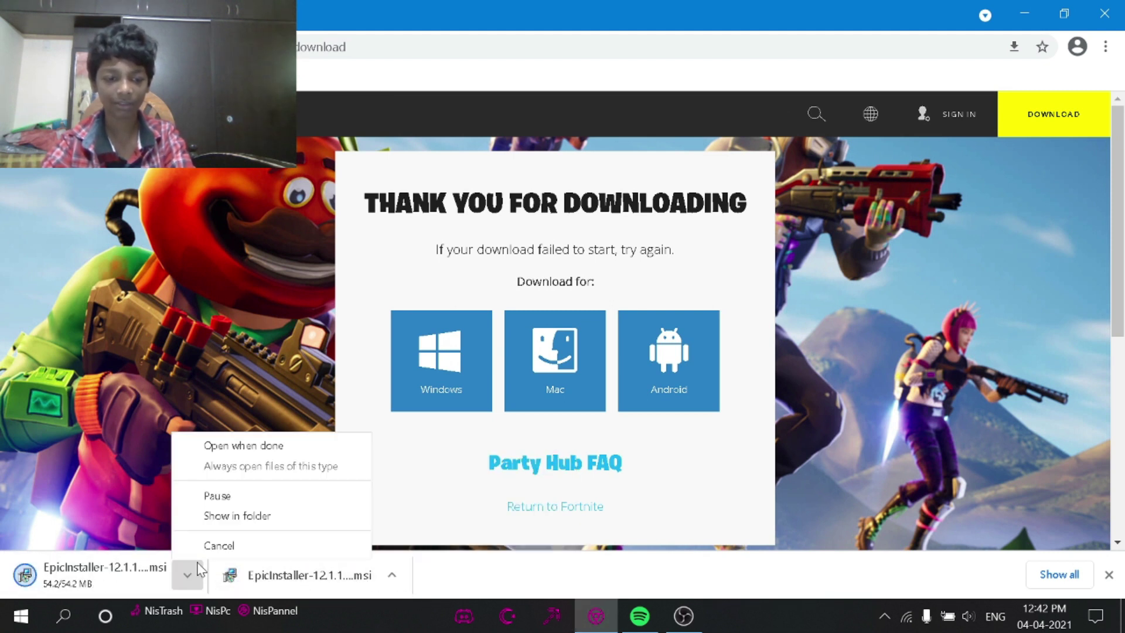
{"action": "left_click", "coordinate": [214, 543]}
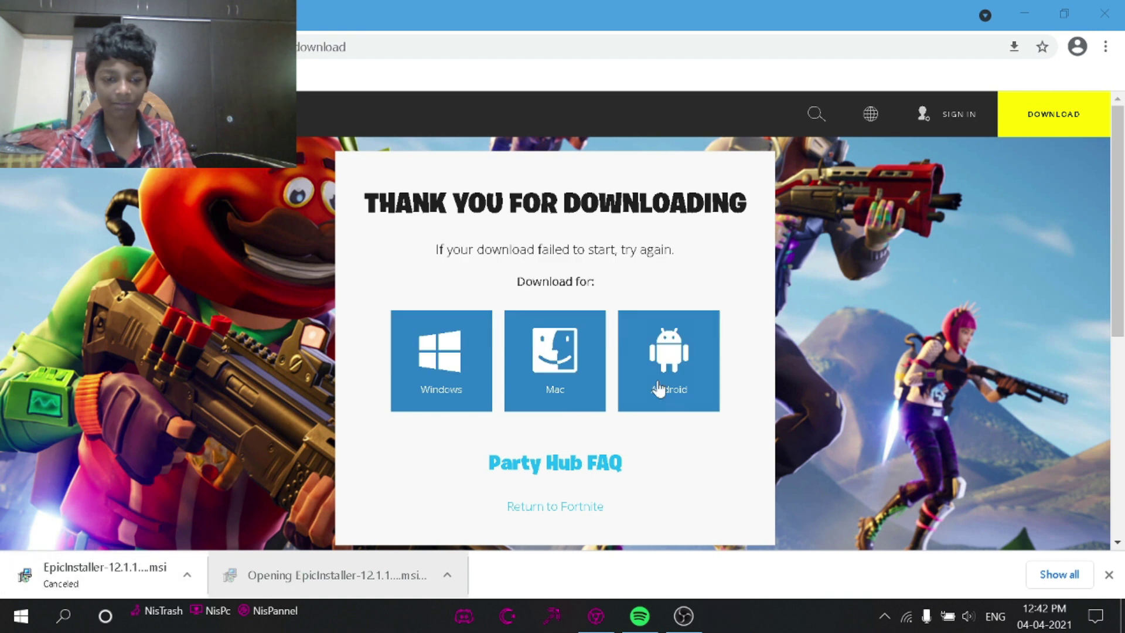
Step: Close Chrome and try deleting the installer from Downloads, dismissing the file-in-use error
{"action": "left_click", "coordinate": [1104, 13]}
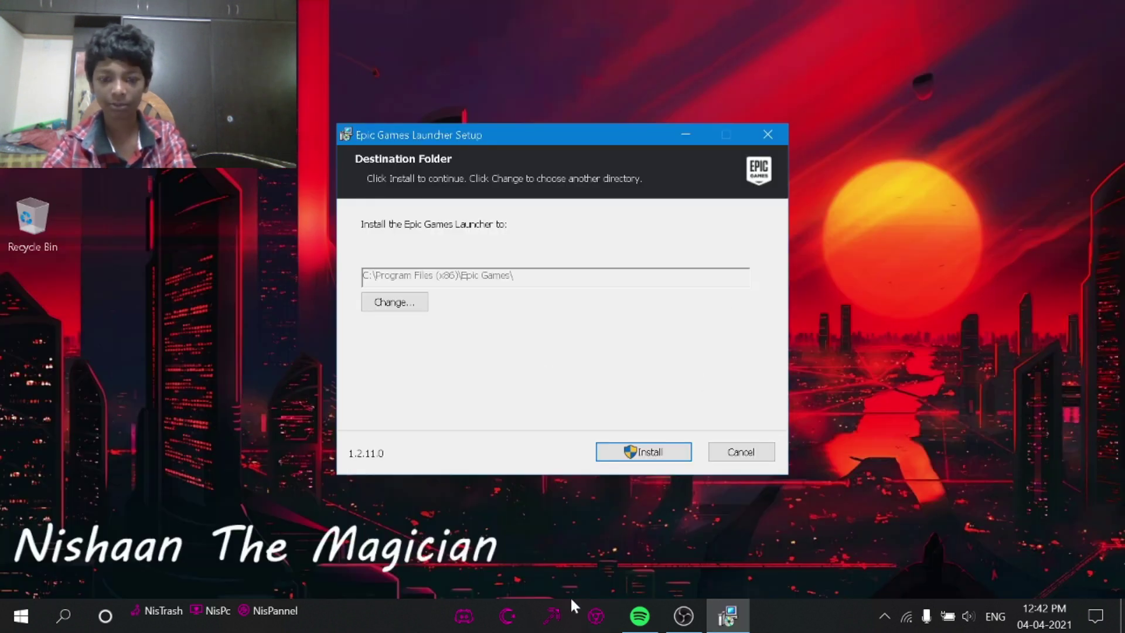
{"action": "key", "text": "super+e"}
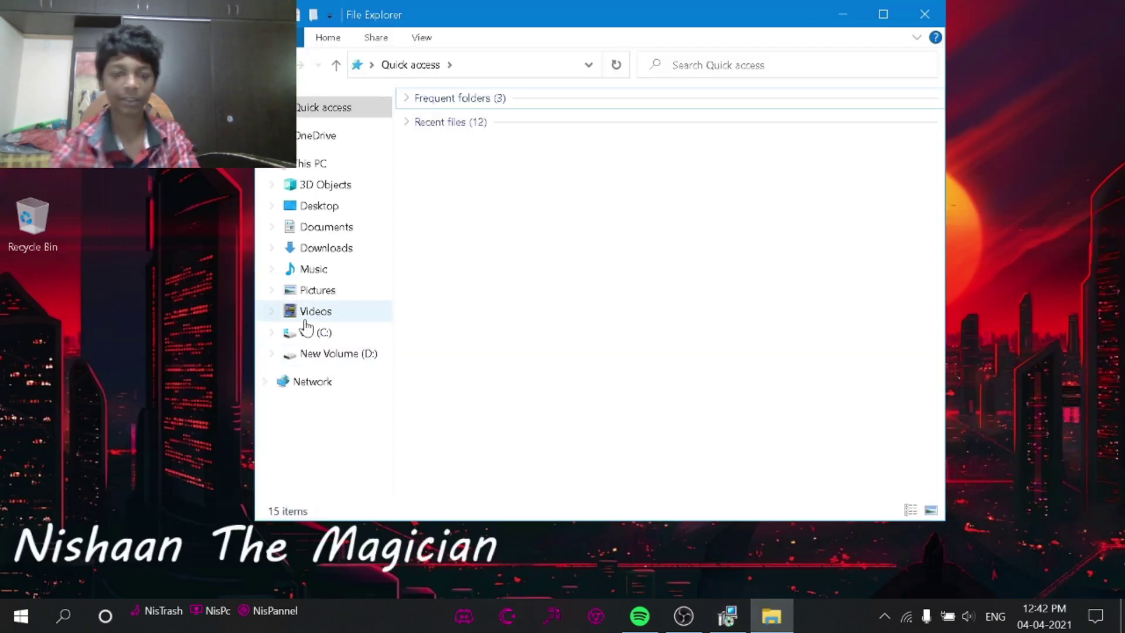
{"action": "left_click", "coordinate": [324, 249]}
{"action": "left_click", "coordinate": [560, 155]}
{"action": "key", "text": "shift+Delete"}
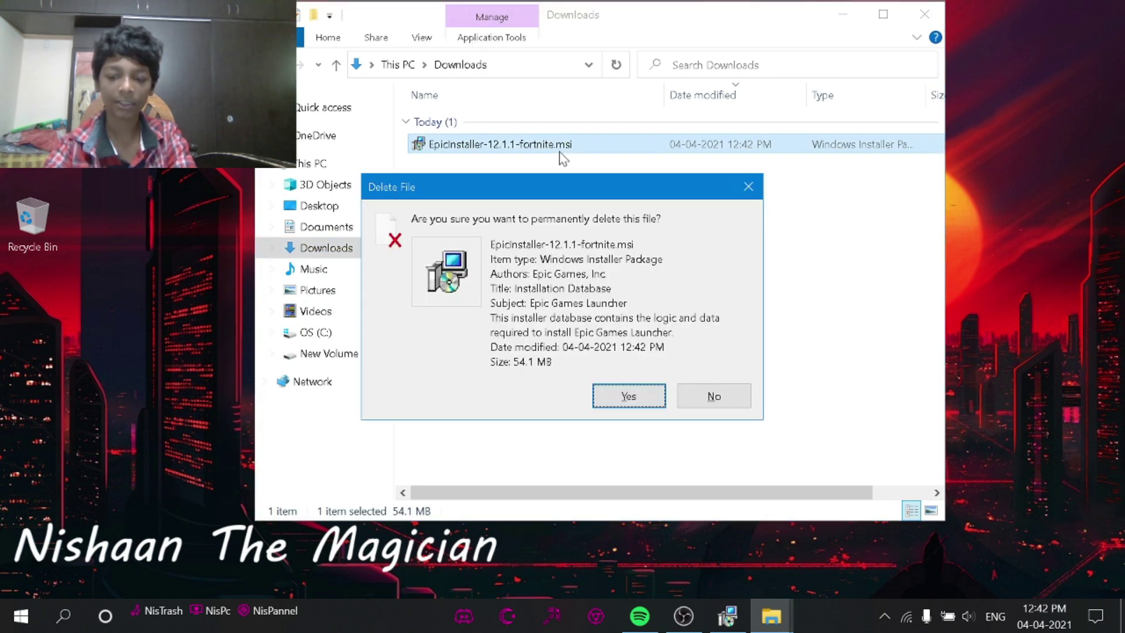
{"action": "key", "text": "Return"}
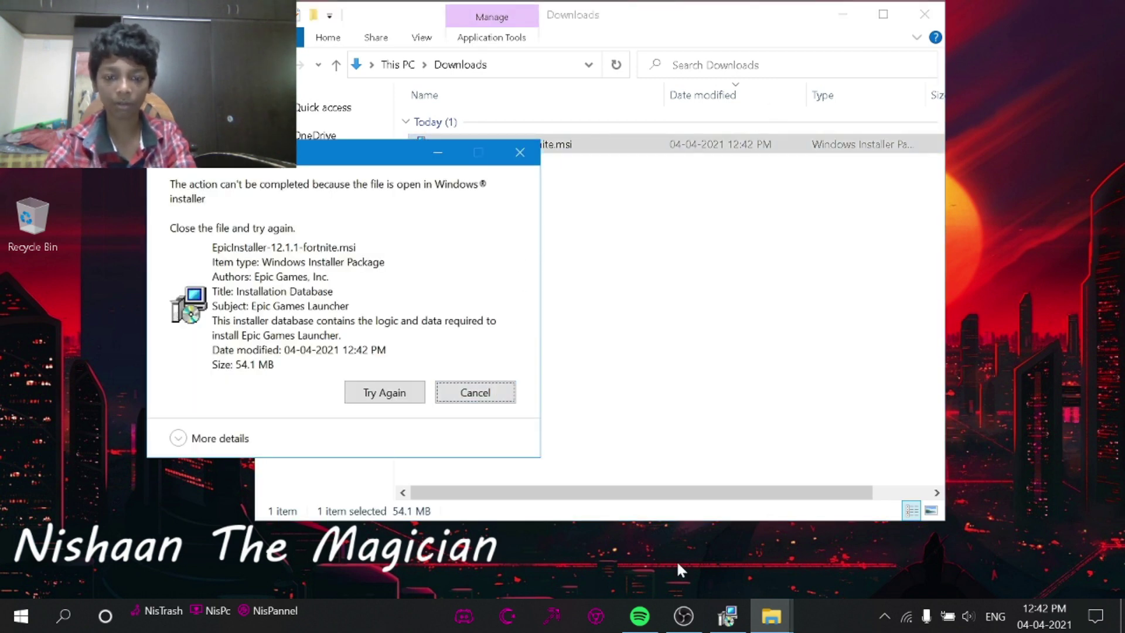
{"action": "key", "text": "Escape"}
Step: Install the Epic Games Launcher, delete its new desktop shortcut, and reopen Chrome
{"action": "left_click", "coordinate": [726, 616]}
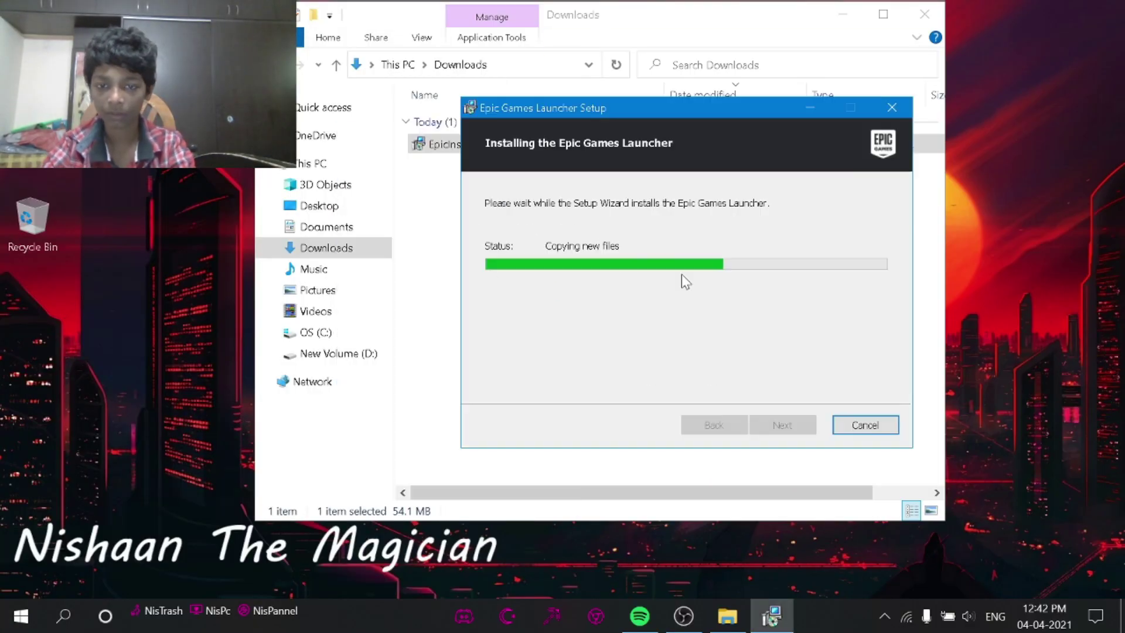
{"action": "key", "text": "shift+Delete"}
{"action": "key", "text": "Return"}
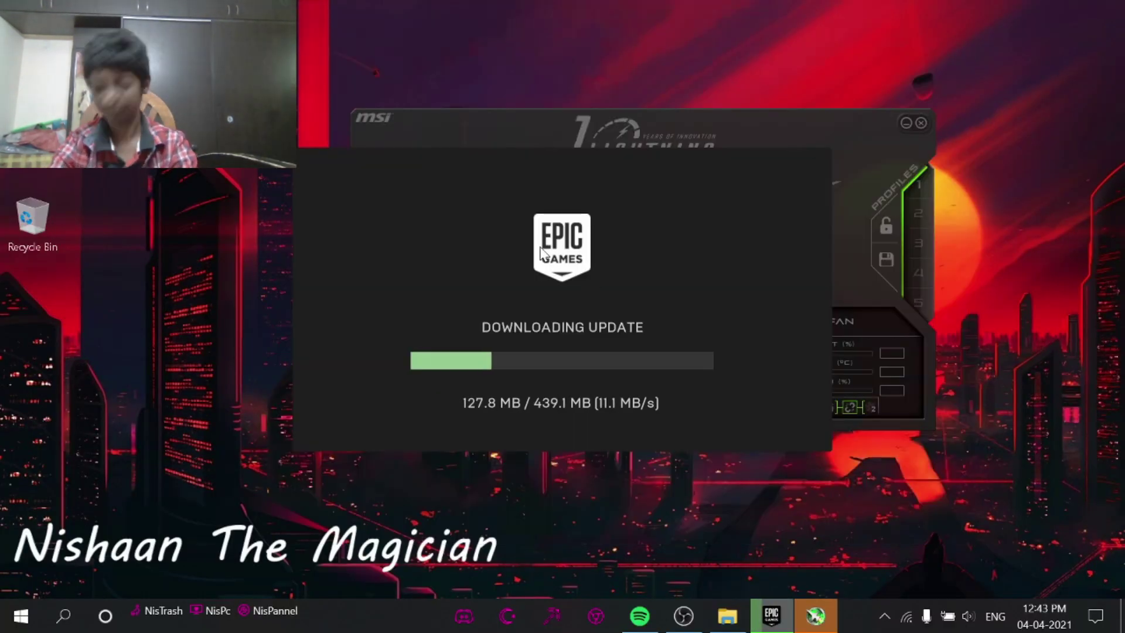
{"action": "right_click", "coordinate": [217, 209]}
{"action": "left_click", "coordinate": [100, 544]}
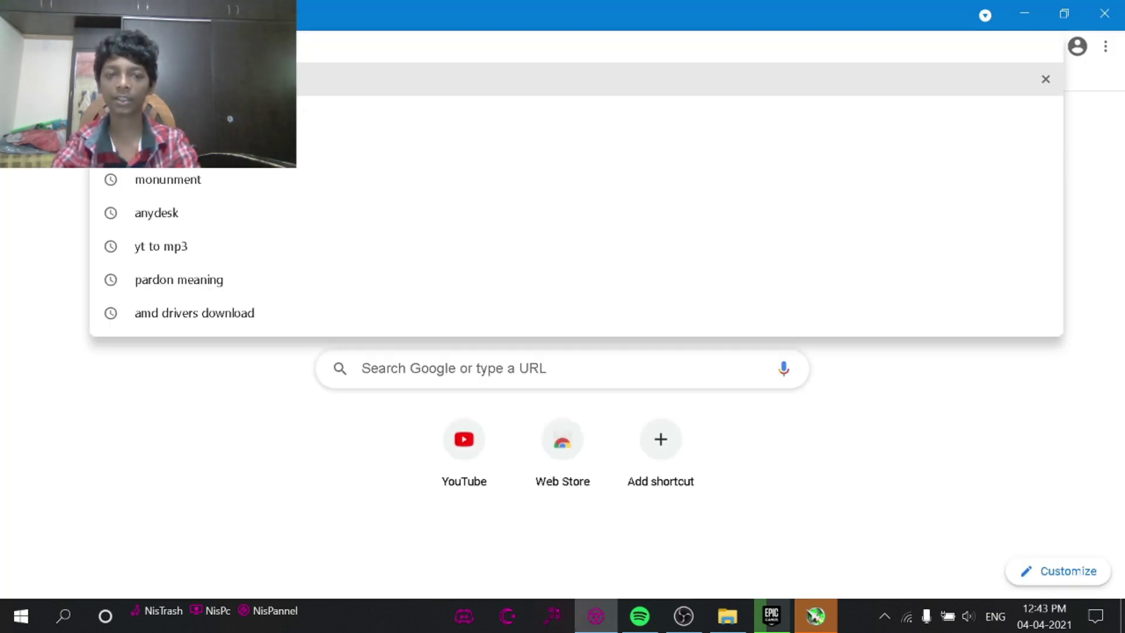
Step: Open google.com and search for 'fortnite requirements pc', correcting the typos
{"action": "type", "text": "g"}
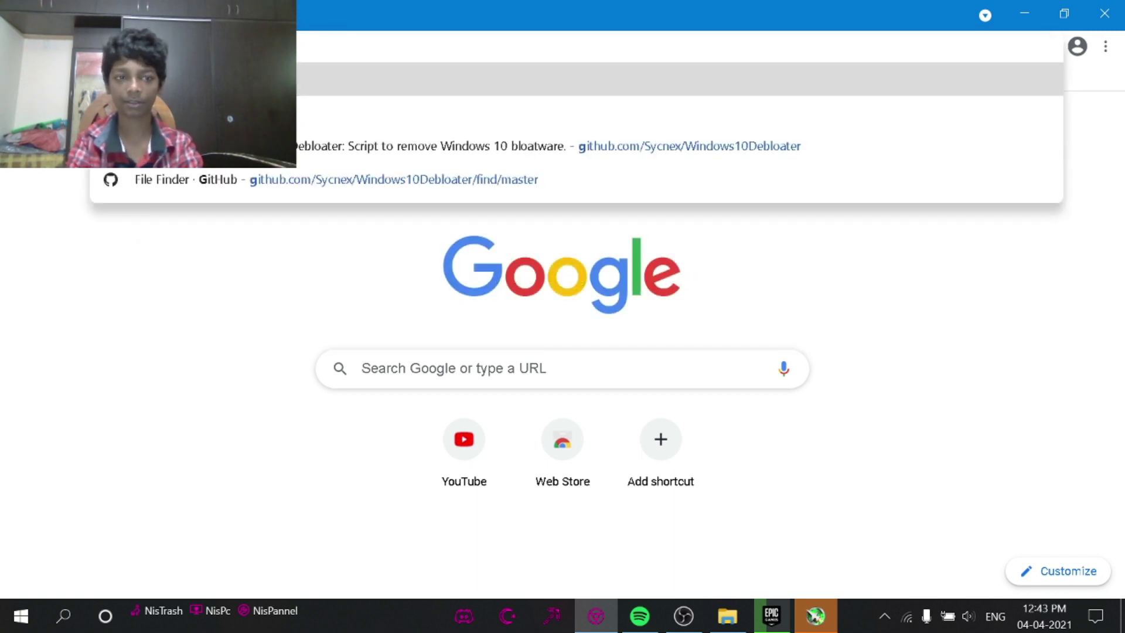
{"action": "type", "text": "oogle.co"}
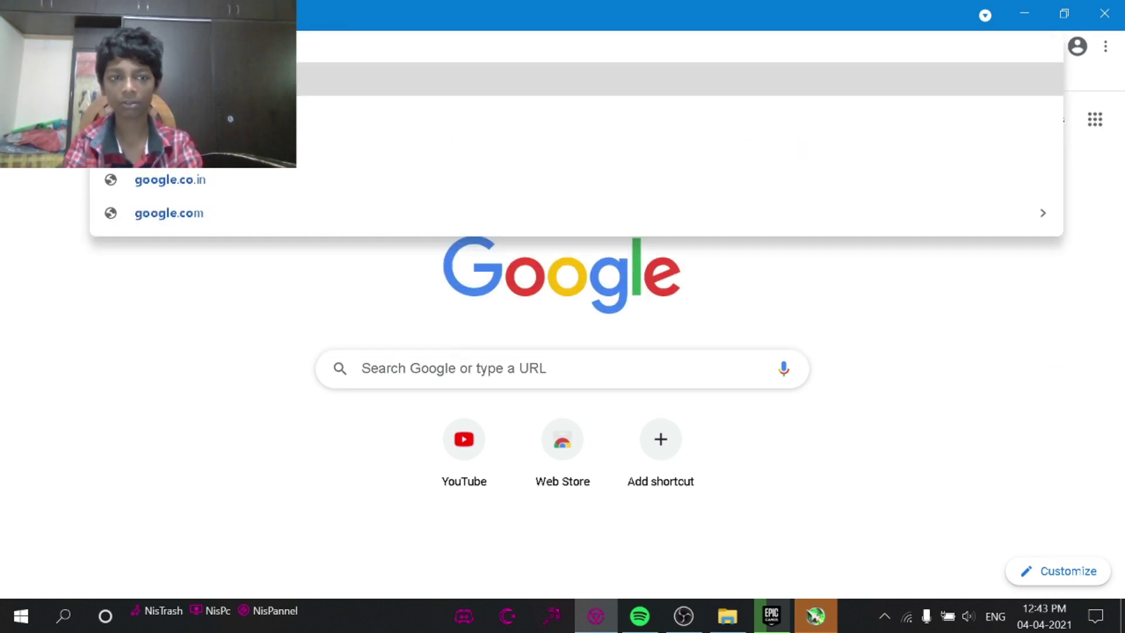
{"action": "type", "text": "m"}
{"action": "key", "text": "Down"}
{"action": "key", "text": "Down"}
{"action": "key", "text": "Down"}
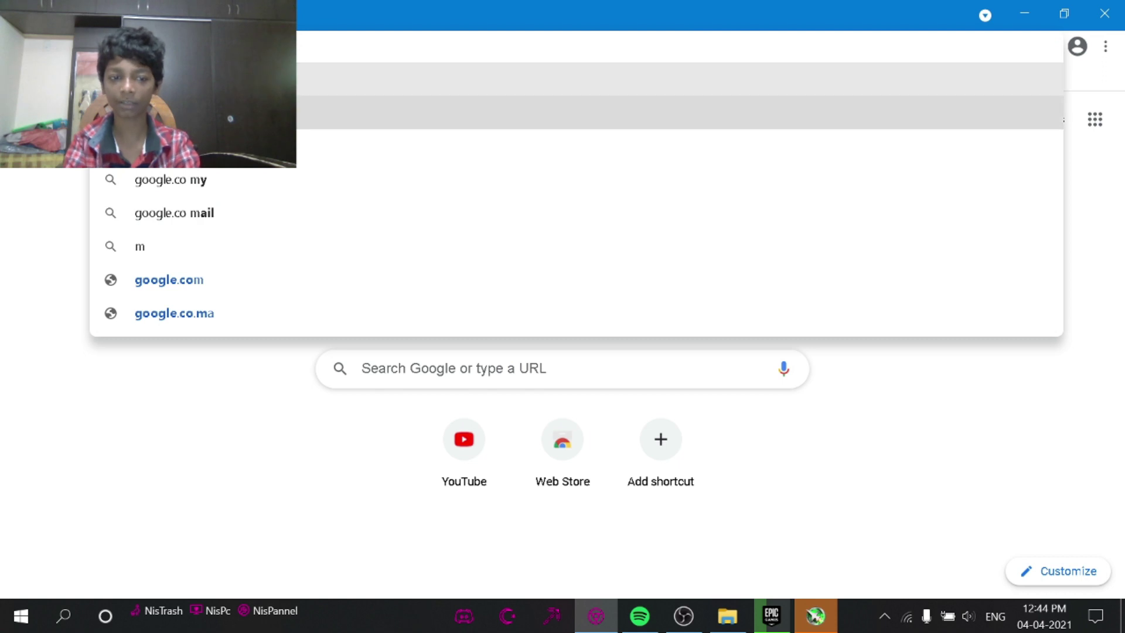
{"action": "key", "text": "Return"}
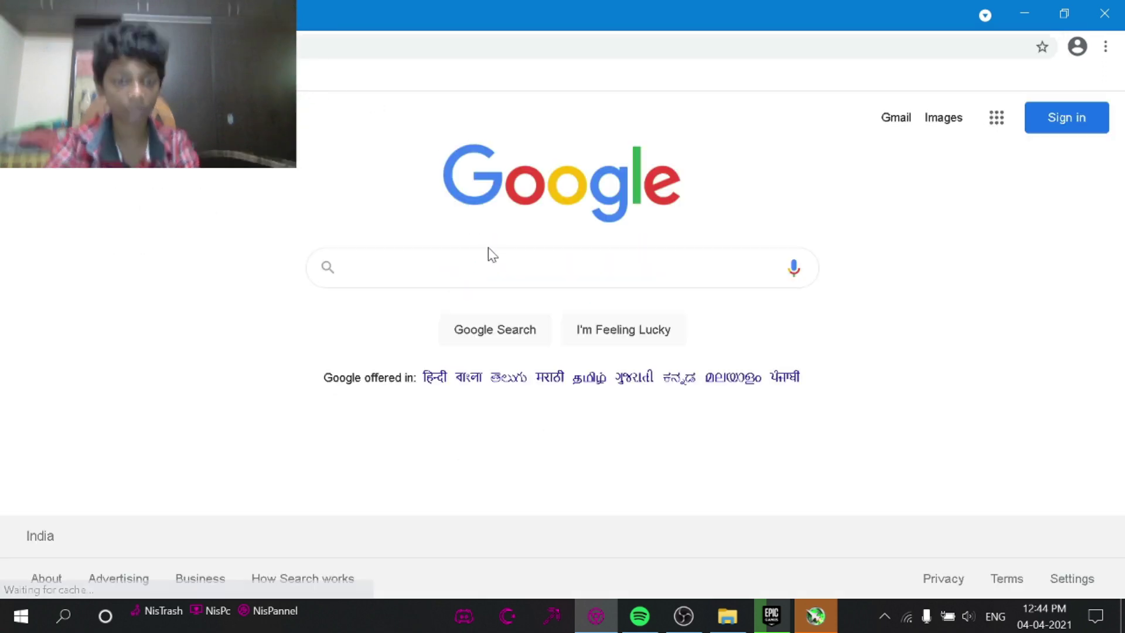
{"action": "left_click", "coordinate": [528, 267]}
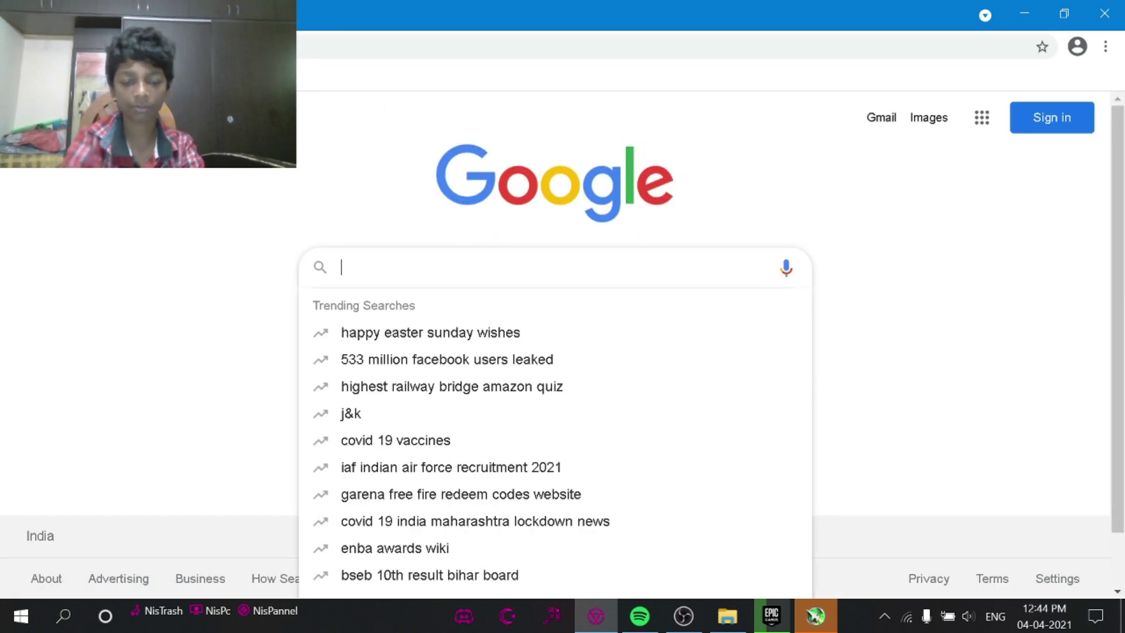
{"action": "type", "text": "Fotnite"}
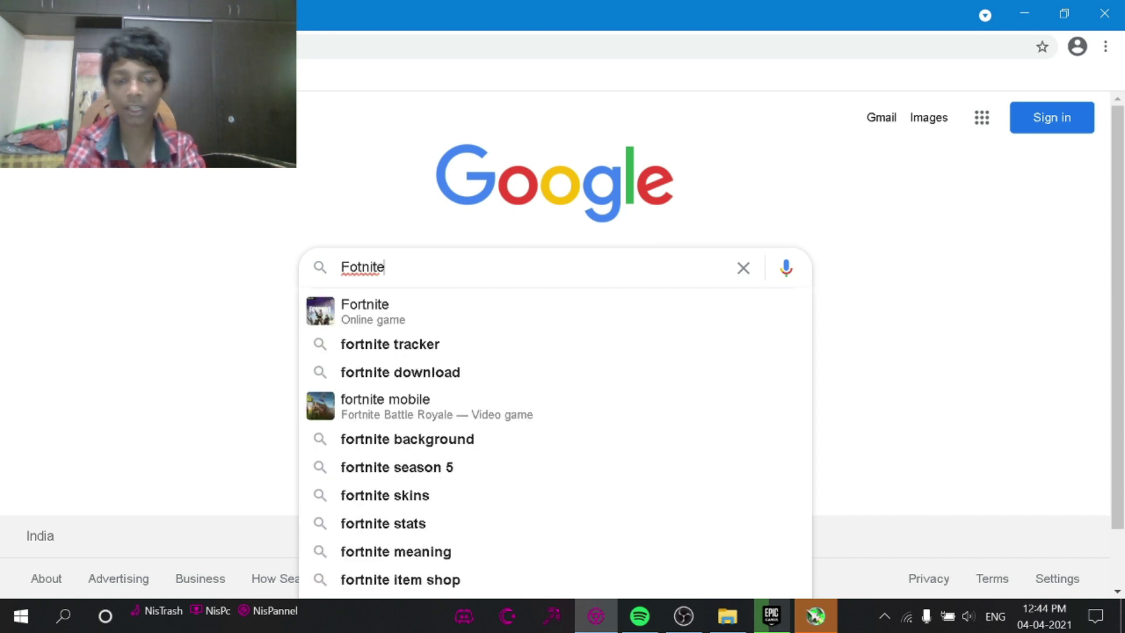
{"action": "key", "text": "Down"}
{"action": "key", "text": "Down"}
{"action": "key", "text": "Down"}
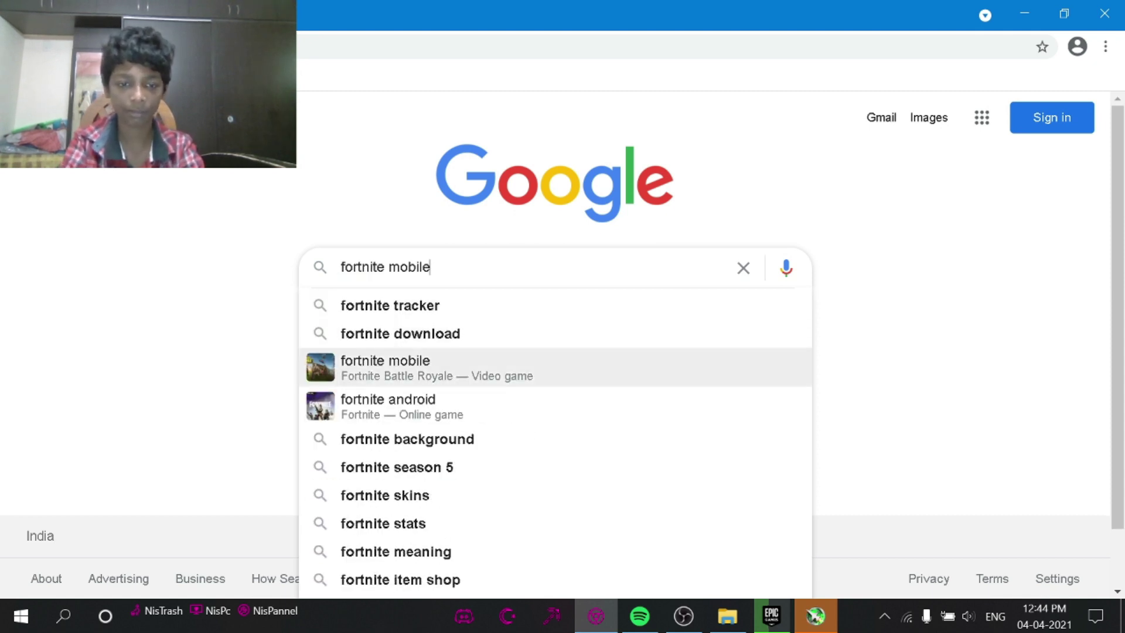
{"action": "key", "text": "BackSpace"}
{"action": "key", "text": "BackSpace"}
{"action": "key", "text": "BackSpace"}
{"action": "key", "text": "BackSpace"}
{"action": "key", "text": "BackSpace"}
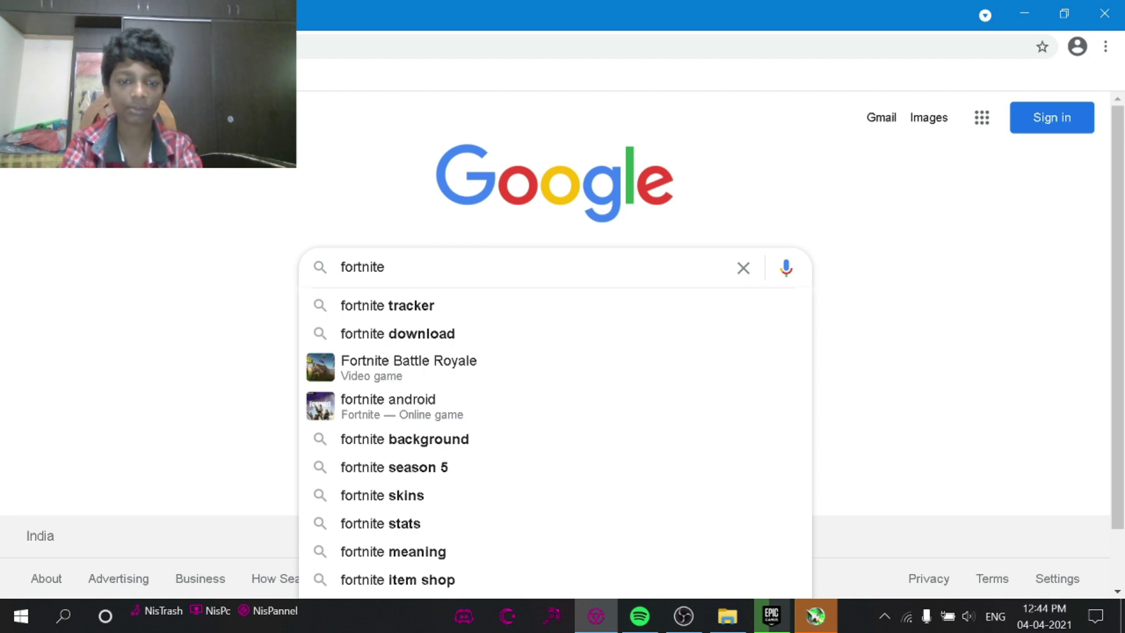
{"action": "type", "text": " requirements pv"}
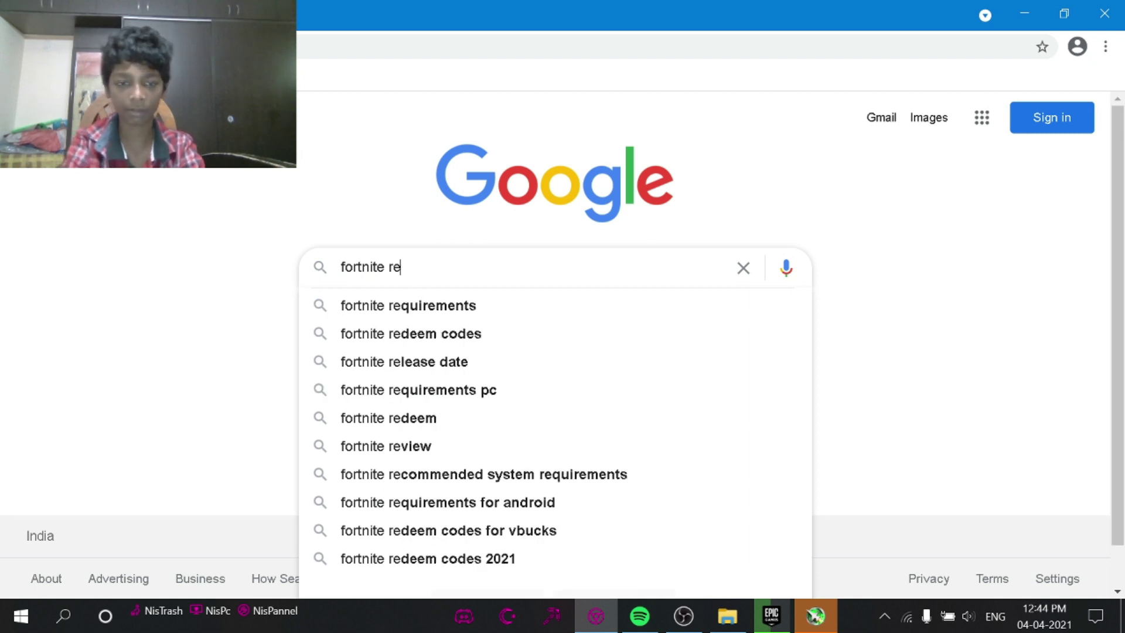
{"action": "key", "text": "Return"}
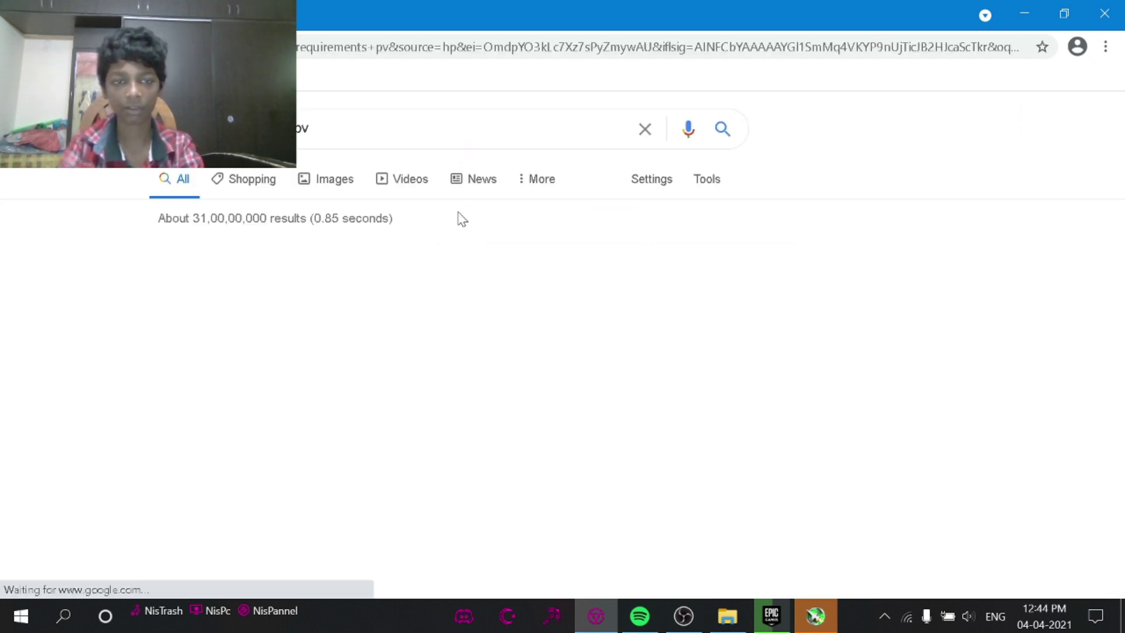
{"action": "left_click", "coordinate": [457, 128]}
{"action": "key", "text": "BackSpace"}
{"action": "type", "text": "c"}
{"action": "key", "text": "Return"}
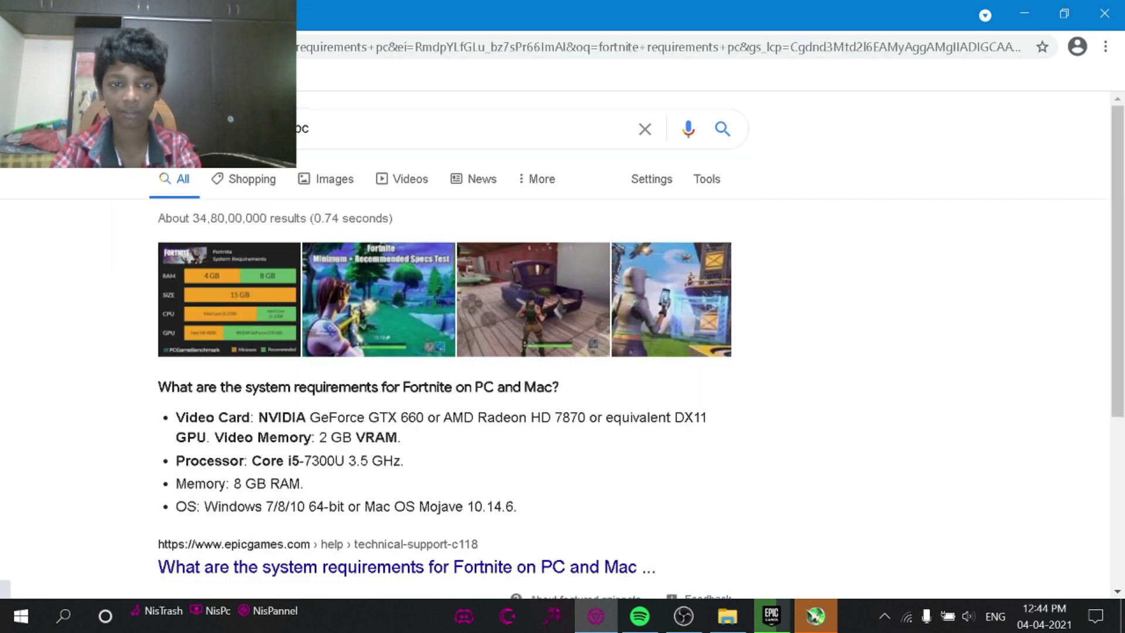
Step: Highlight the video card (GeForce / Radeon HD 7870) and 2 GB VRAM requirements
{"action": "left_click_drag", "start_coordinate": [176, 417], "coordinate": [577, 417]}
{"action": "left_click_drag", "start_coordinate": [463, 418], "coordinate": [627, 408]}
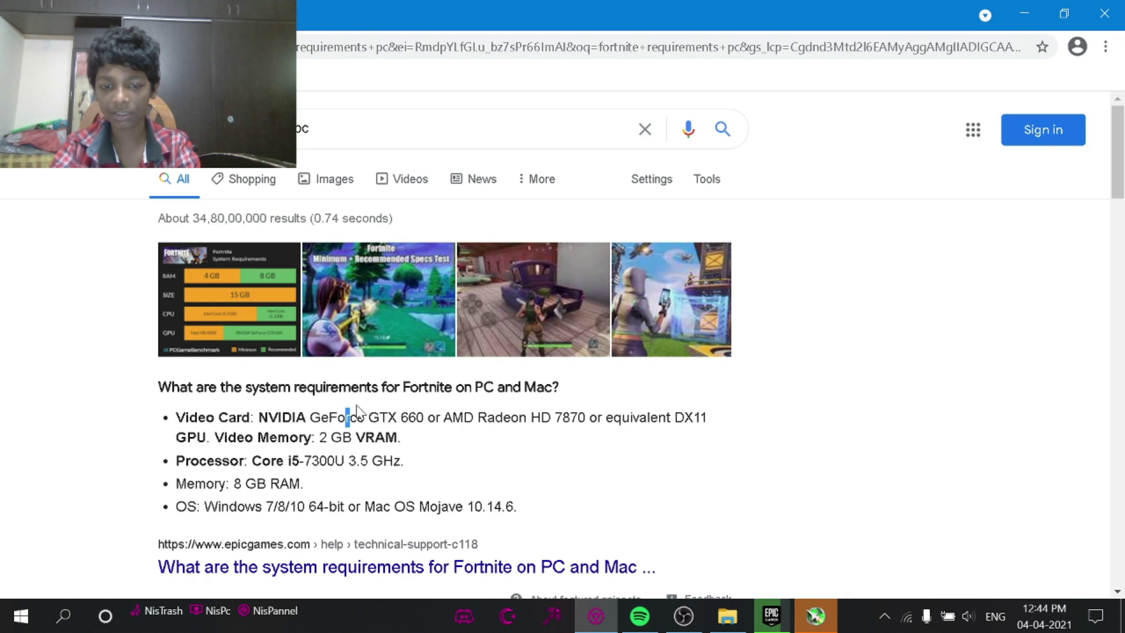
{"action": "left_click_drag", "start_coordinate": [350, 417], "coordinate": [587, 417]}
{"action": "left_click_drag", "start_coordinate": [397, 437], "coordinate": [387, 437]}
{"action": "left_click", "coordinate": [387, 437]}
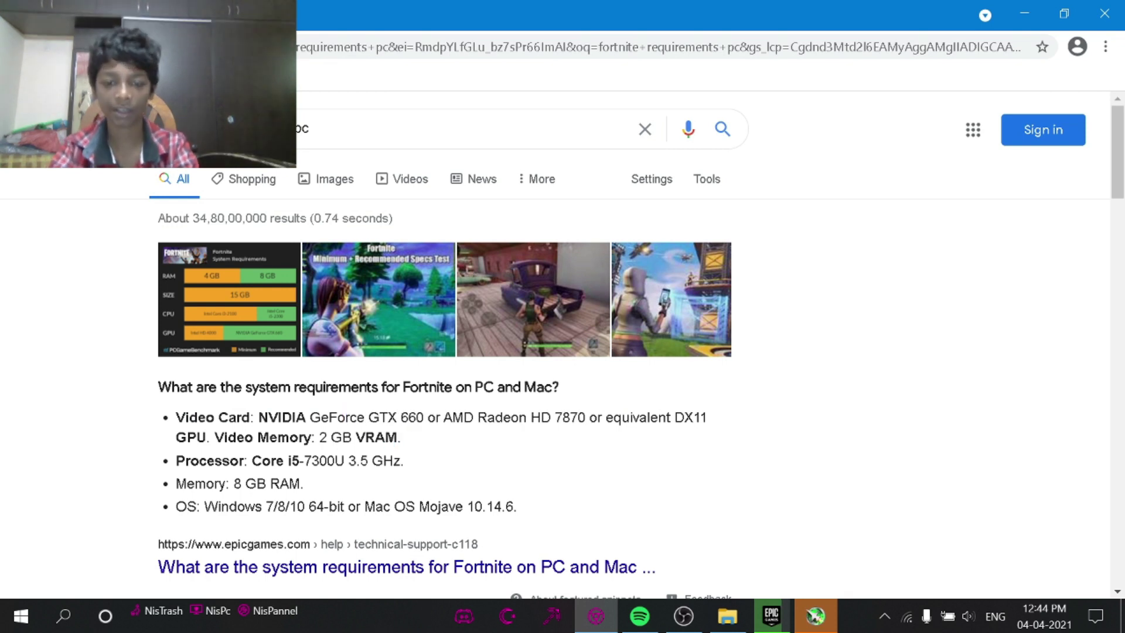
{"action": "left_click_drag", "start_coordinate": [531, 418], "coordinate": [729, 402]}
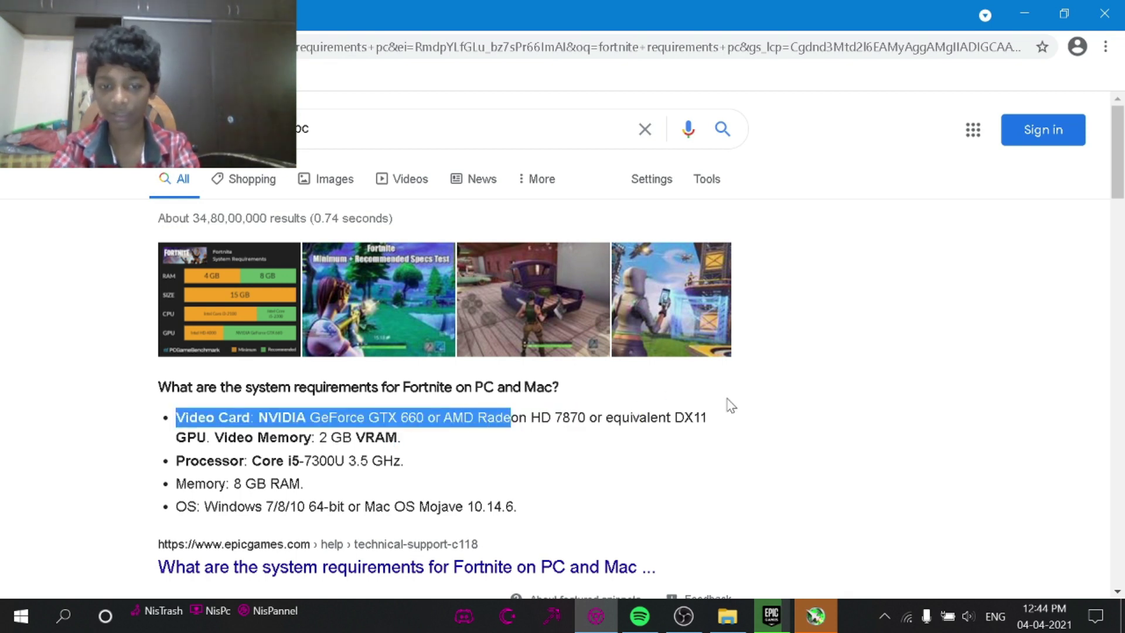
{"action": "left_click", "coordinate": [709, 412]}
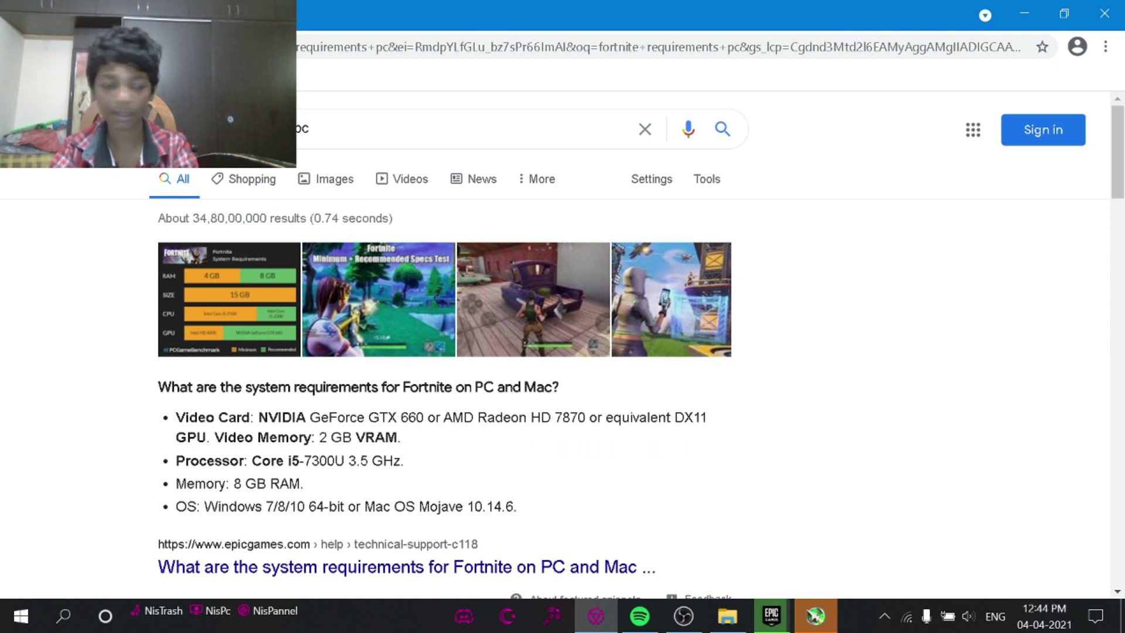
{"action": "left_click_drag", "start_coordinate": [289, 437], "coordinate": [458, 443]}
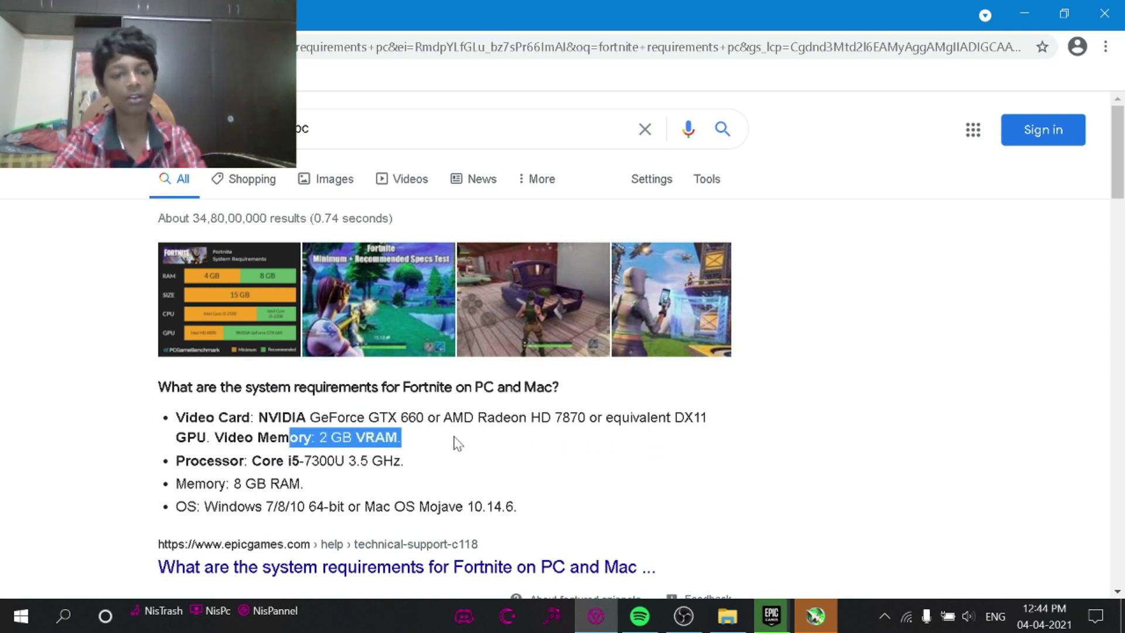
{"action": "left_click", "coordinate": [458, 444]}
Step: Check the virtual memory settings, showing a 32000 MB paging file, via This PC's Properties
{"action": "key", "text": "super+d"}
{"action": "right_click", "coordinate": [53, 88]}
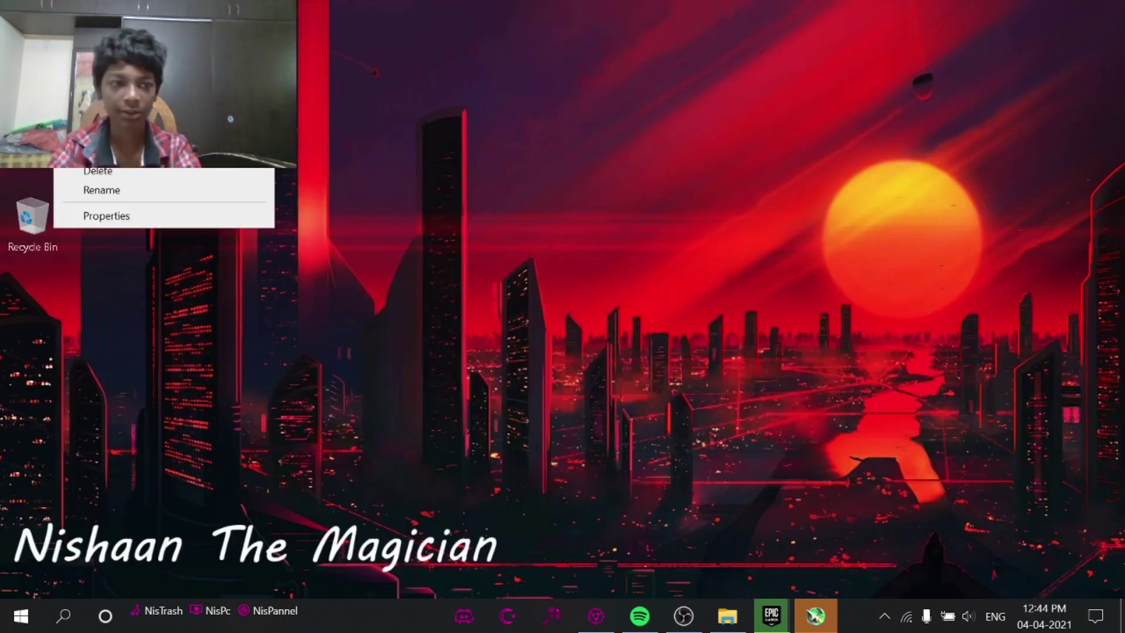
{"action": "left_click", "coordinate": [375, 130]}
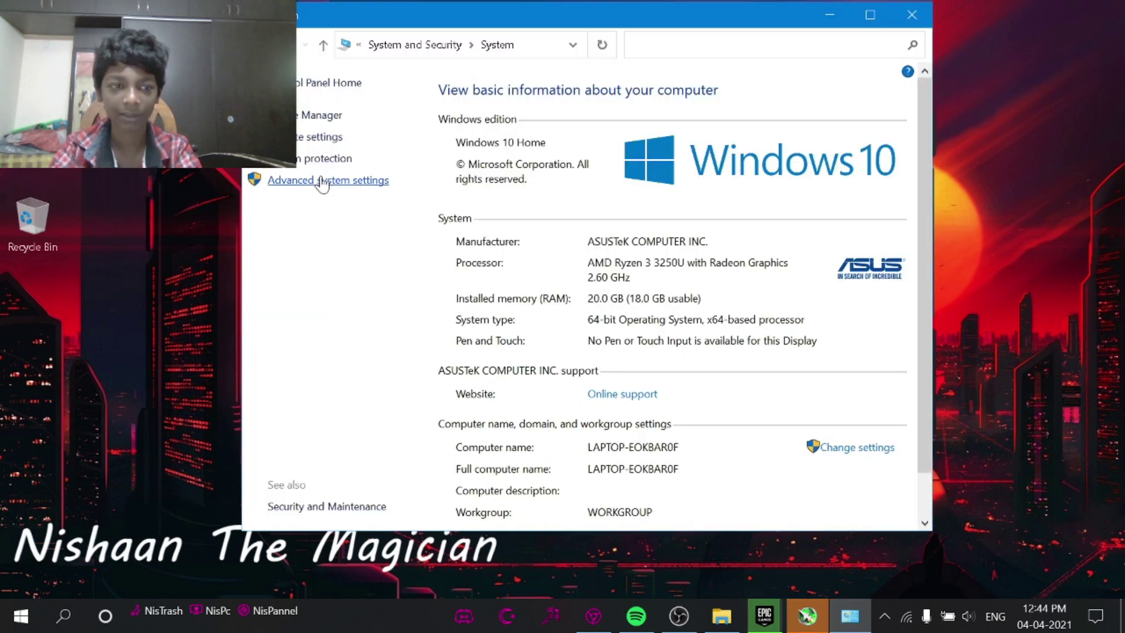
{"action": "left_click", "coordinate": [316, 184]}
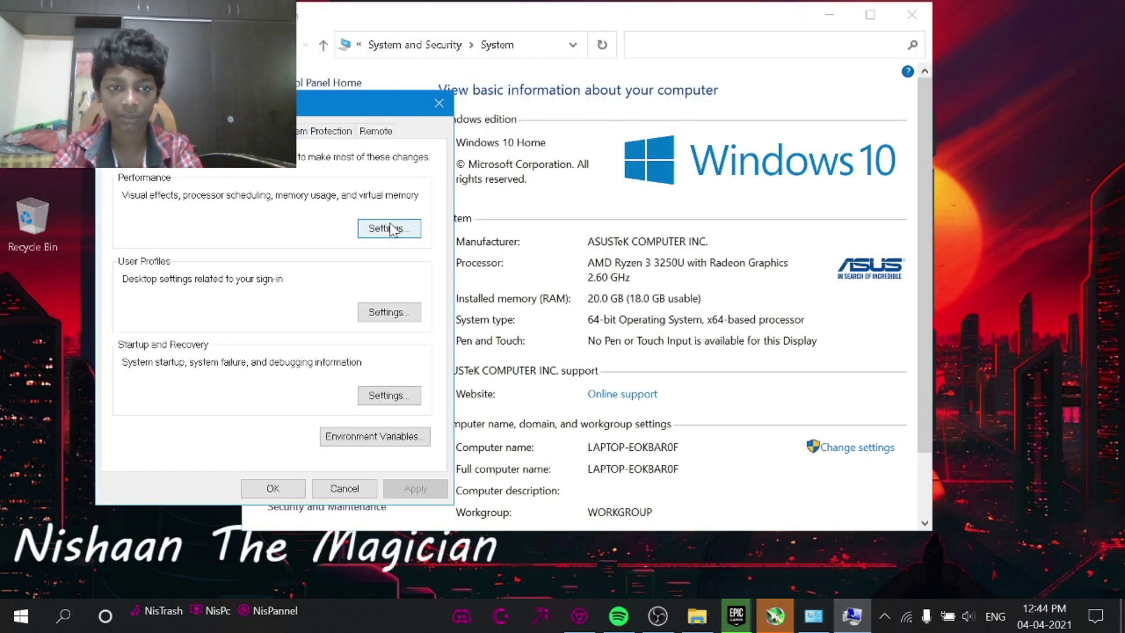
{"action": "left_click", "coordinate": [389, 228]}
{"action": "left_click", "coordinate": [228, 60]}
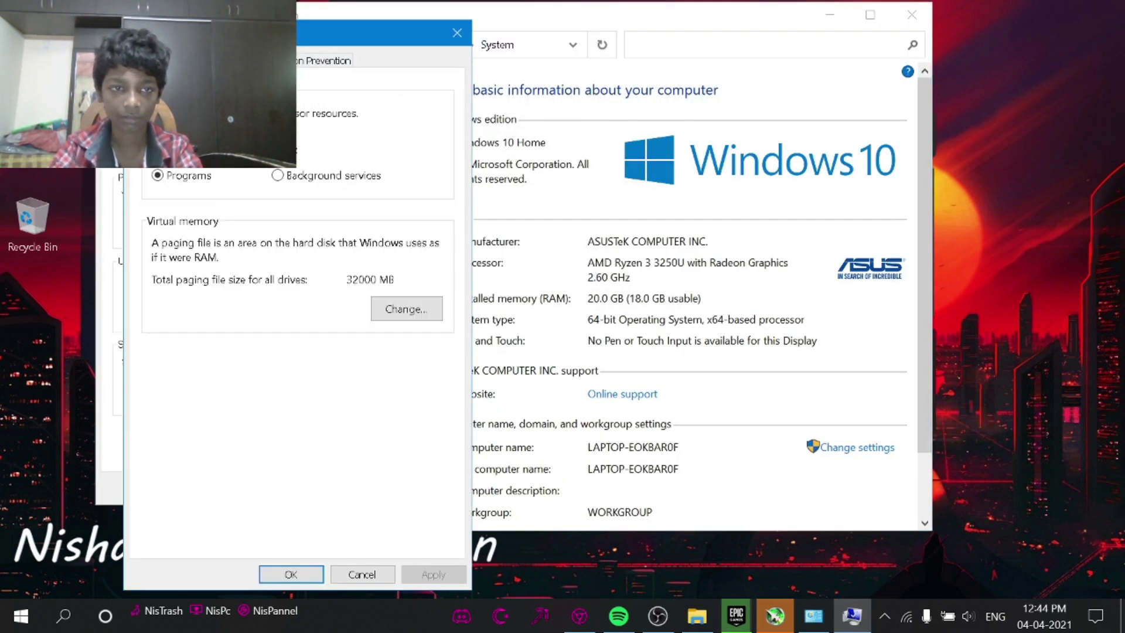
{"action": "left_click", "coordinate": [386, 309]}
Step: Close Virtual Memory, Performance Options, System Properties and System, then return to Chrome
{"action": "left_click", "coordinate": [466, 78]}
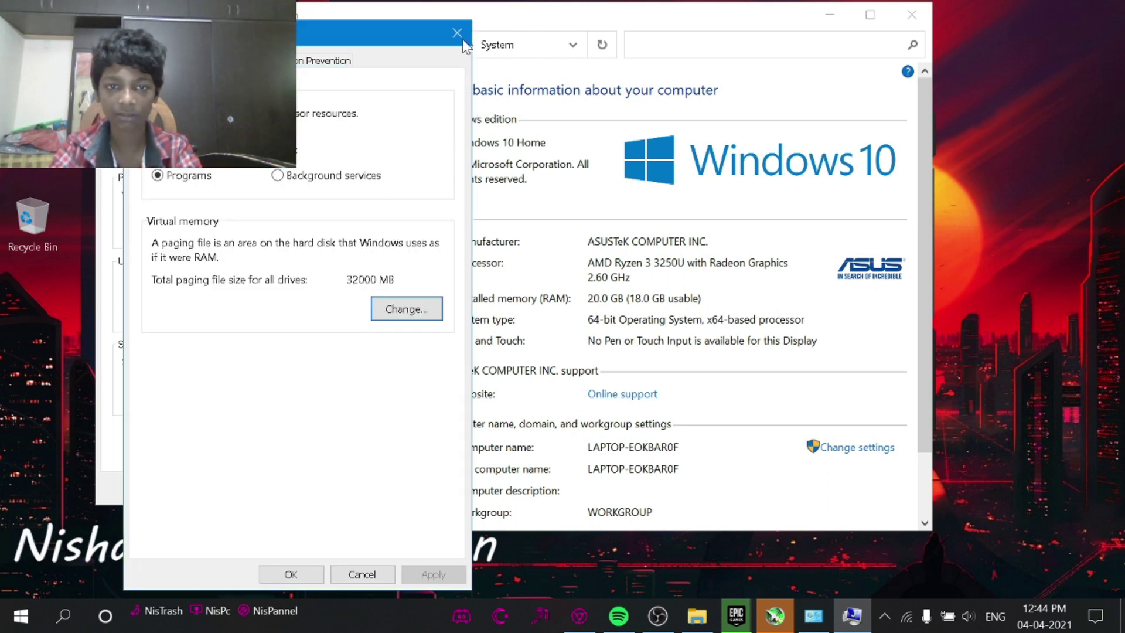
{"action": "left_click", "coordinate": [457, 33]}
{"action": "left_click", "coordinate": [494, 98]}
{"action": "left_click", "coordinate": [912, 15]}
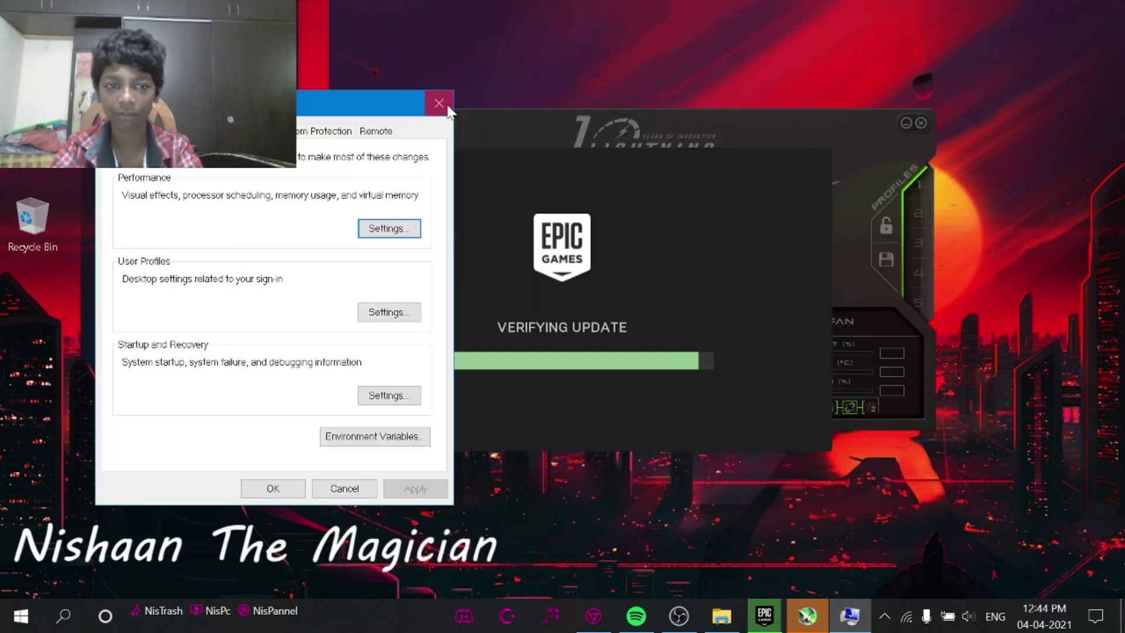
{"action": "left_click", "coordinate": [438, 103]}
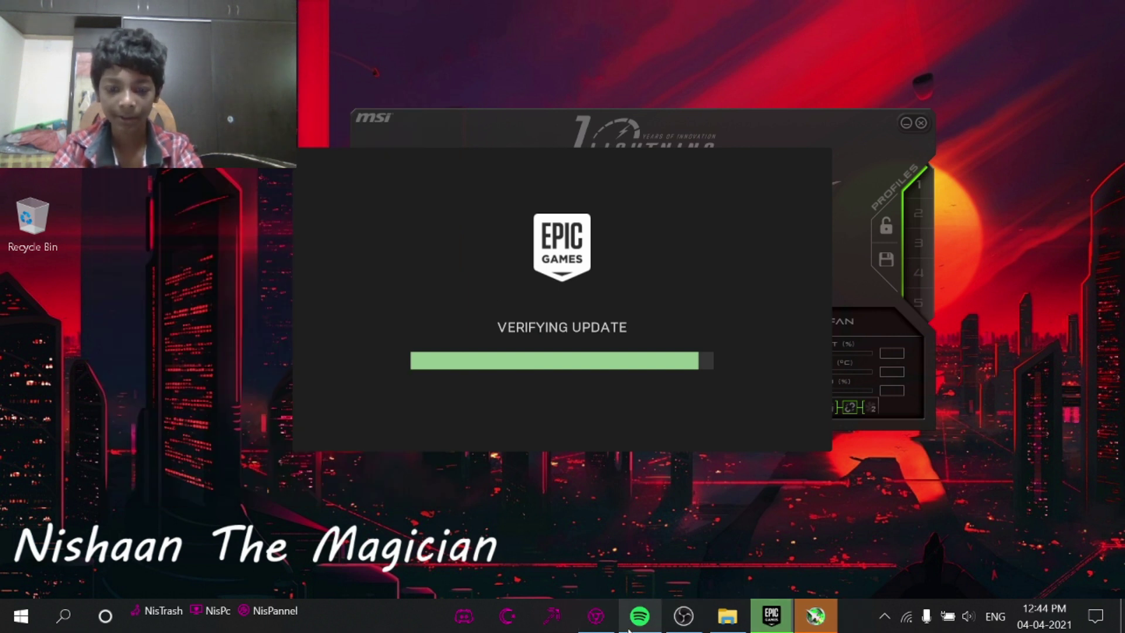
{"action": "left_click", "coordinate": [596, 615]}
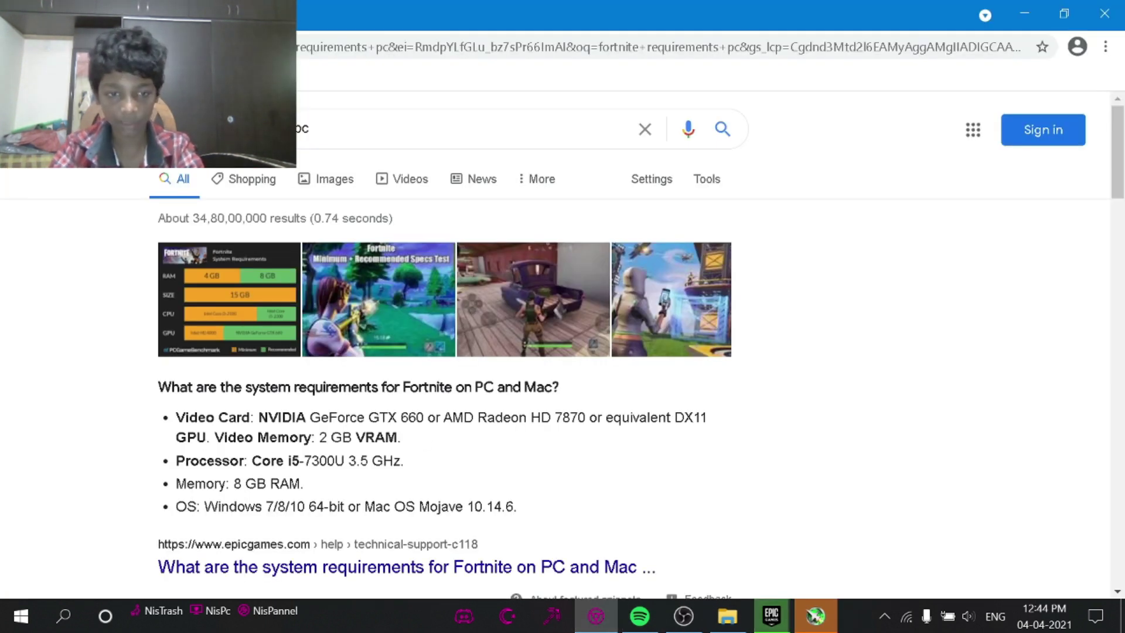
{"action": "left_click_drag", "start_coordinate": [176, 461], "coordinate": [383, 461]}
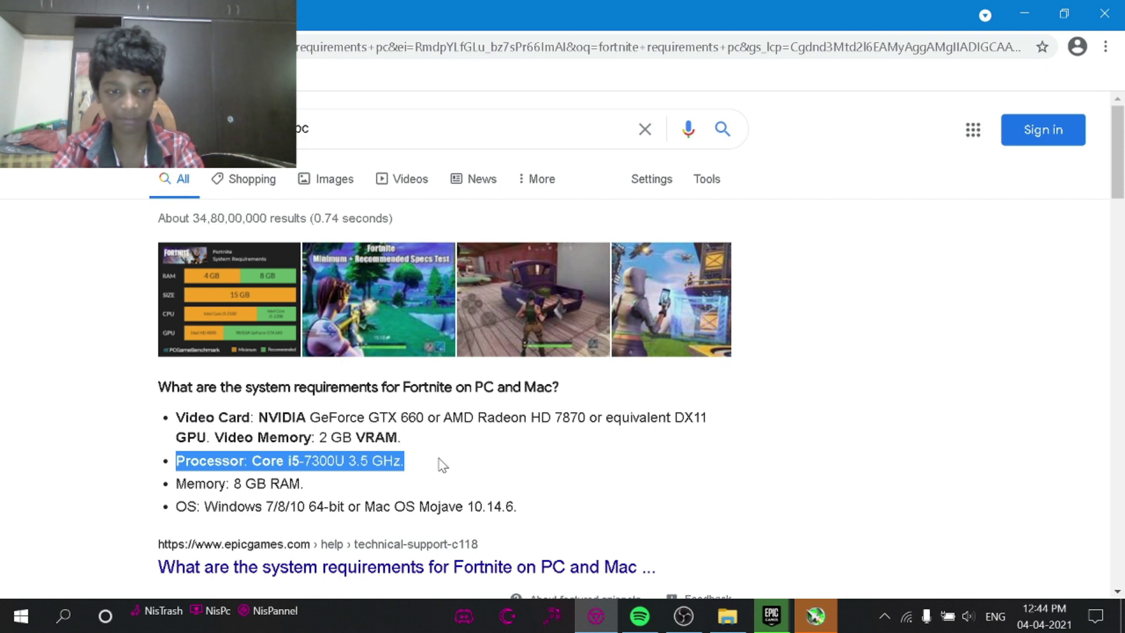
{"action": "scroll", "coordinate": [443, 465], "scroll_direction": "down", "scroll_amount": 4}
{"action": "scroll", "coordinate": [429, 426], "scroll_direction": "up", "scroll_amount": 1}
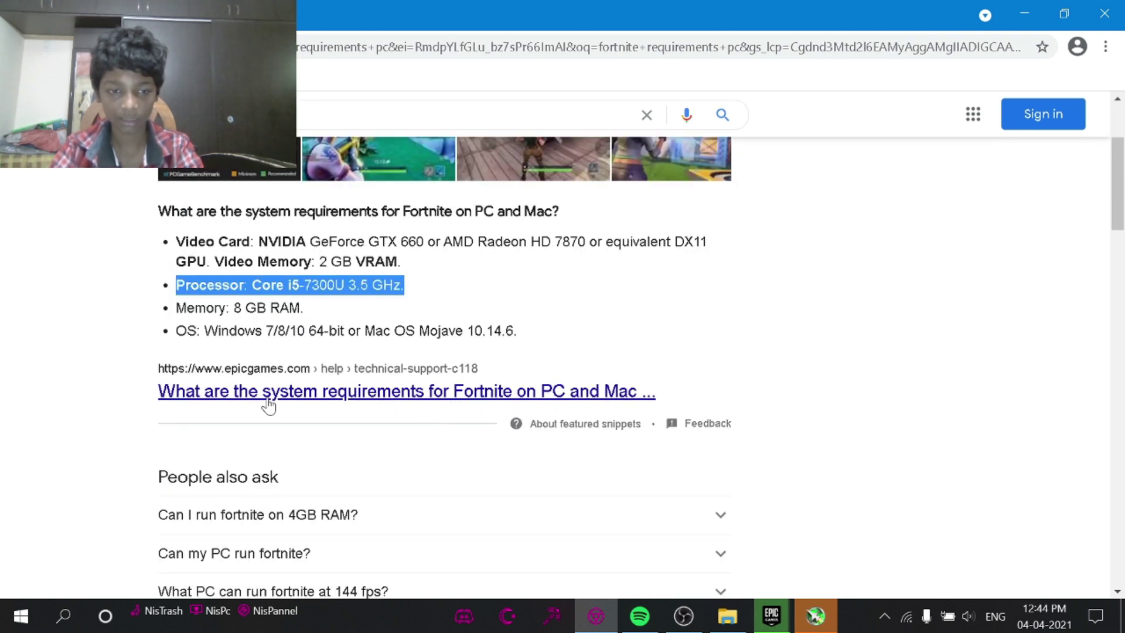
{"action": "left_click_drag", "start_coordinate": [186, 331], "coordinate": [392, 346]}
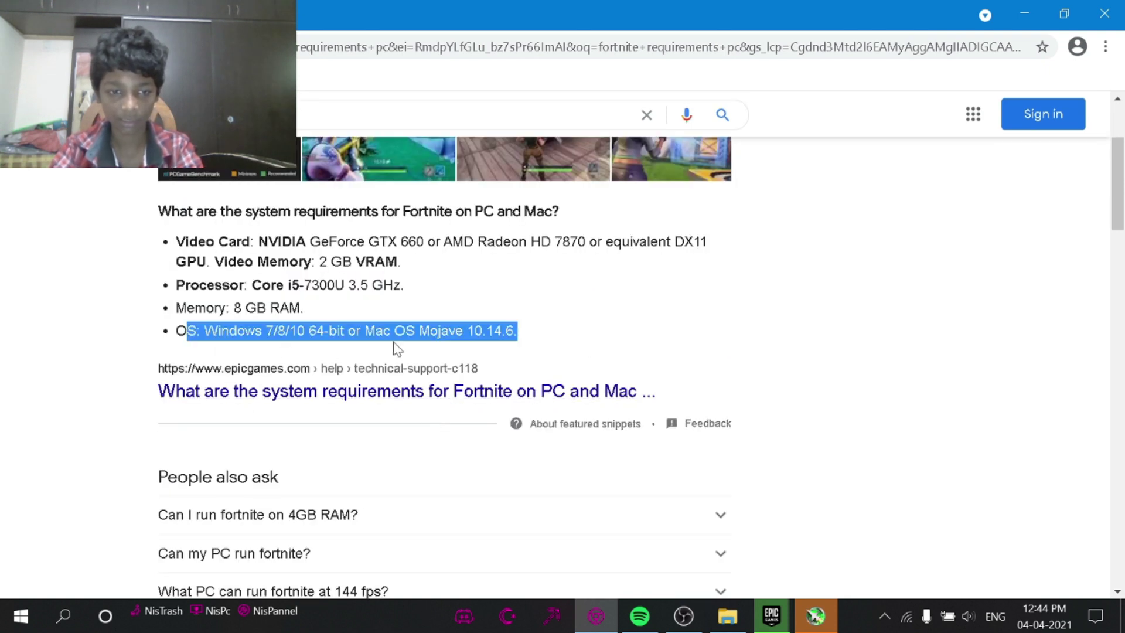
{"action": "left_click", "coordinate": [567, 329]}
{"action": "left_click_drag", "start_coordinate": [267, 309], "coordinate": [218, 309]}
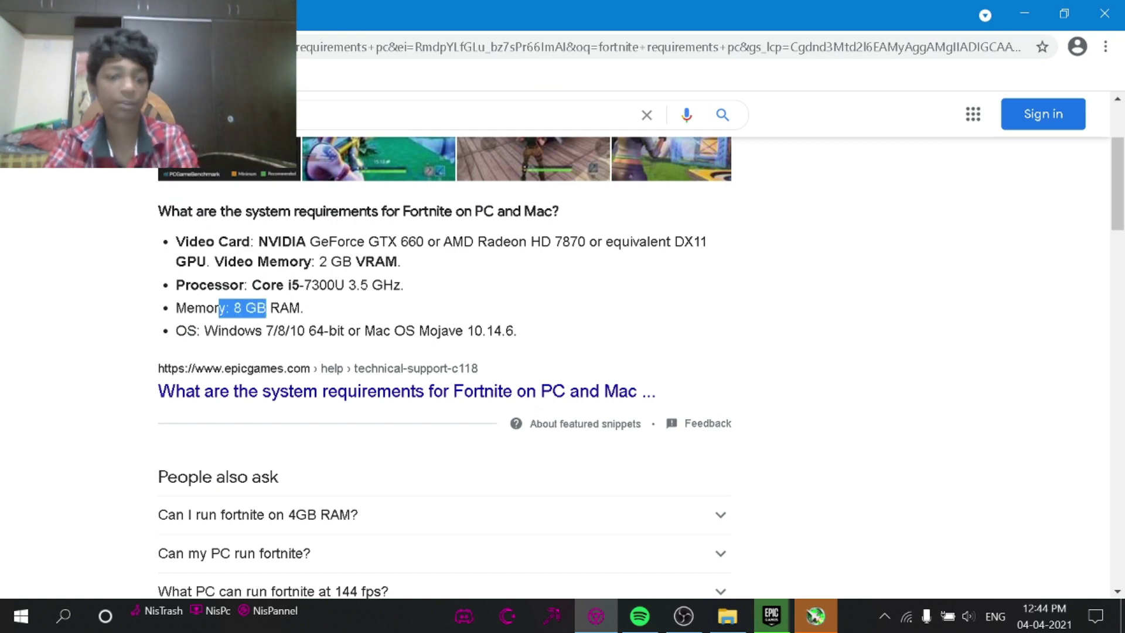
{"action": "left_click", "coordinate": [218, 309]}
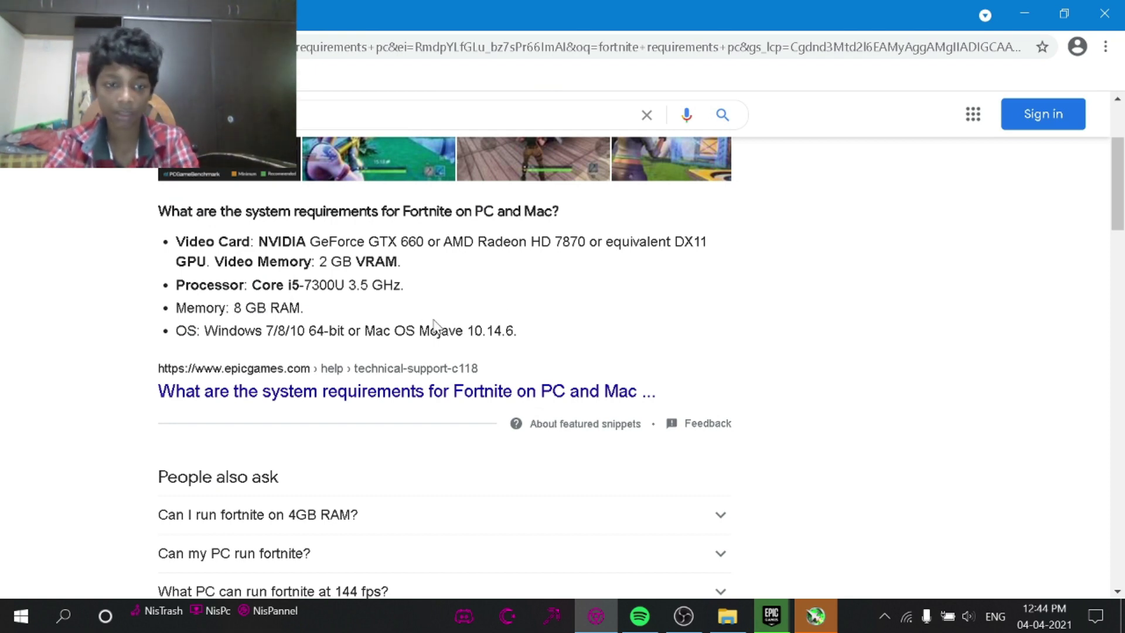
{"action": "left_click_drag", "start_coordinate": [435, 321], "coordinate": [217, 255]}
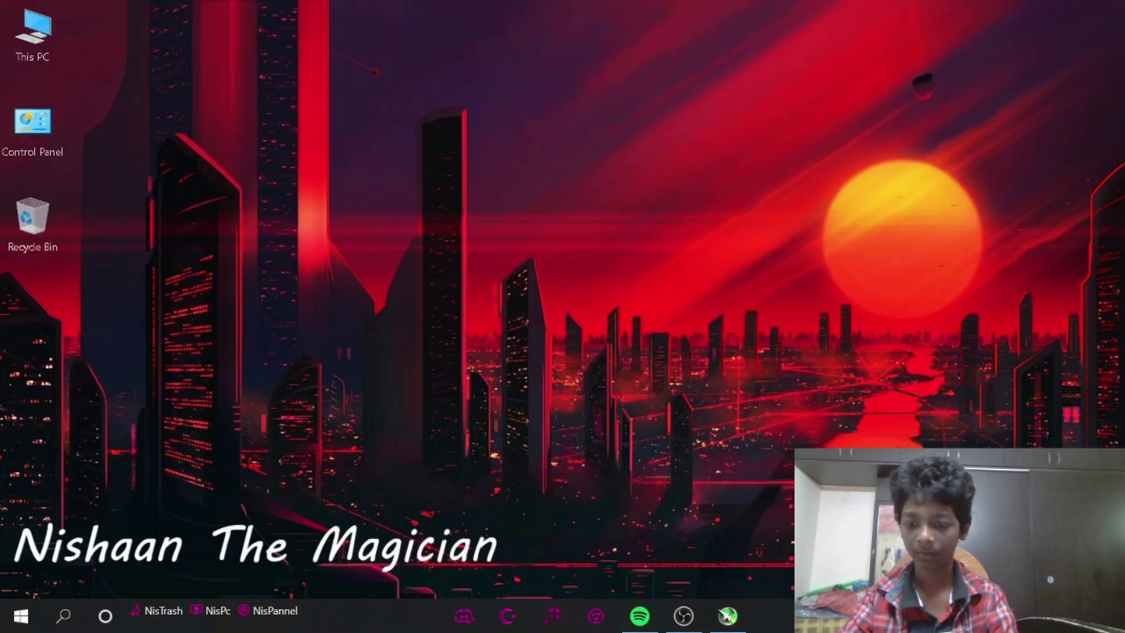
Step: Refresh the desktop, then search Start for 'Epic' and launch the Epic Games Launcher
{"action": "right_click", "coordinate": [810, 260]}
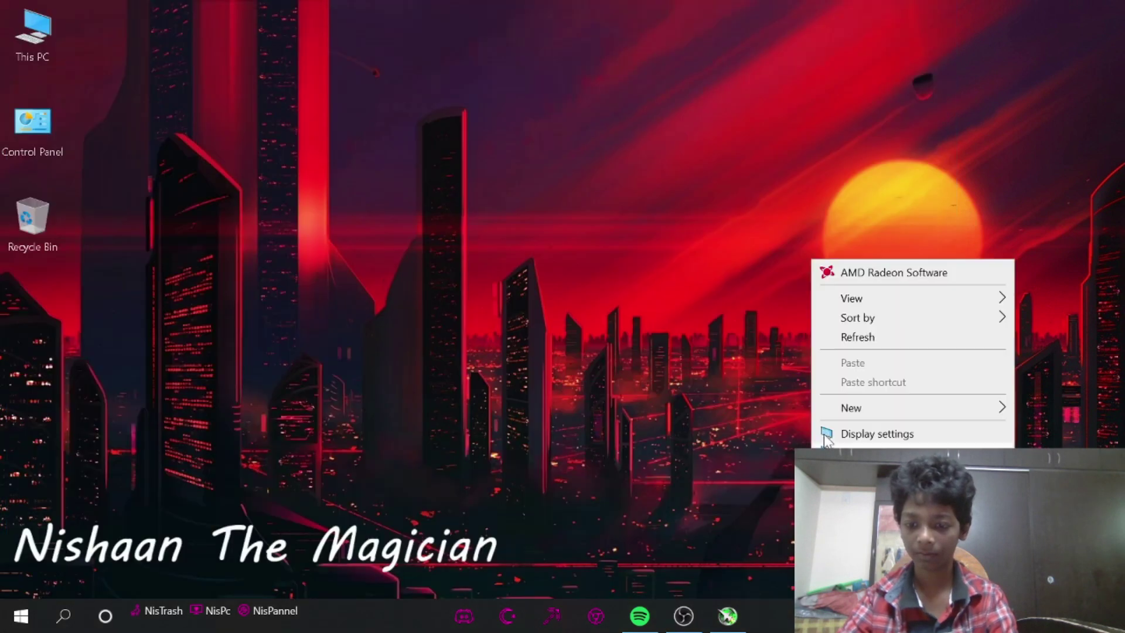
{"action": "left_click", "coordinate": [852, 342]}
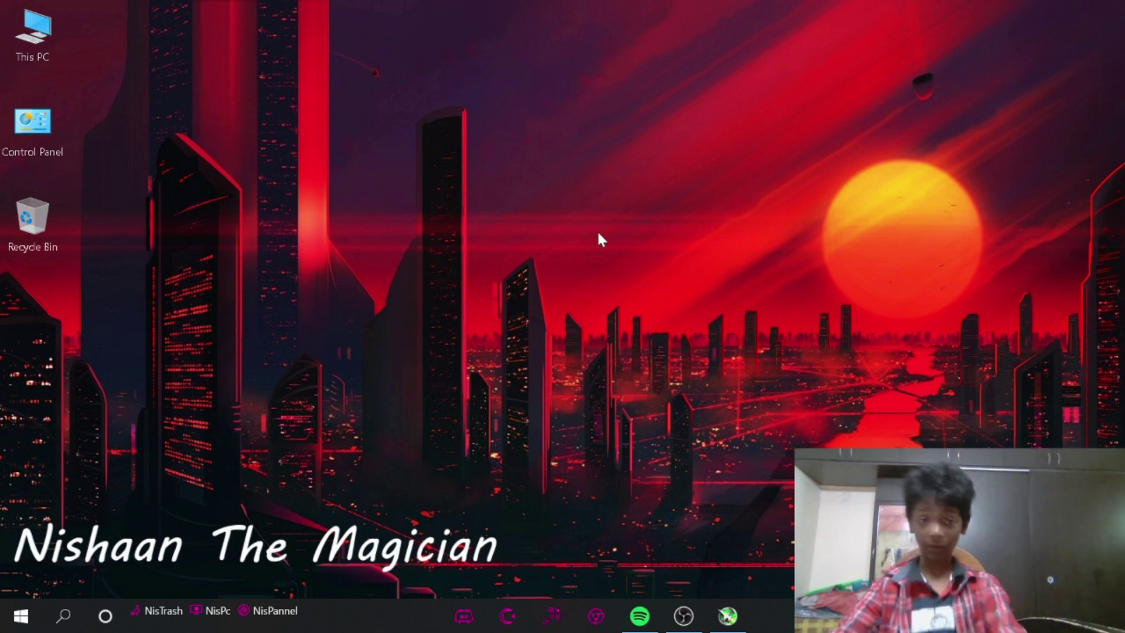
{"action": "left_click_drag", "start_coordinate": [386, 384], "coordinate": [387, 381]}
{"action": "key", "text": "super"}
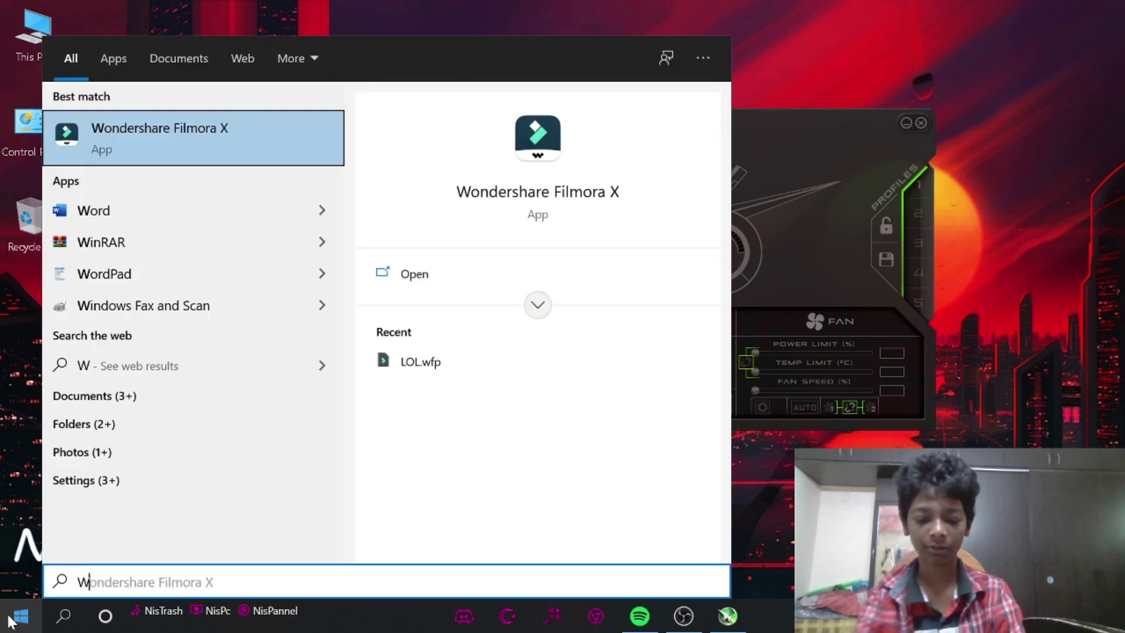
{"action": "type", "text": "W"}
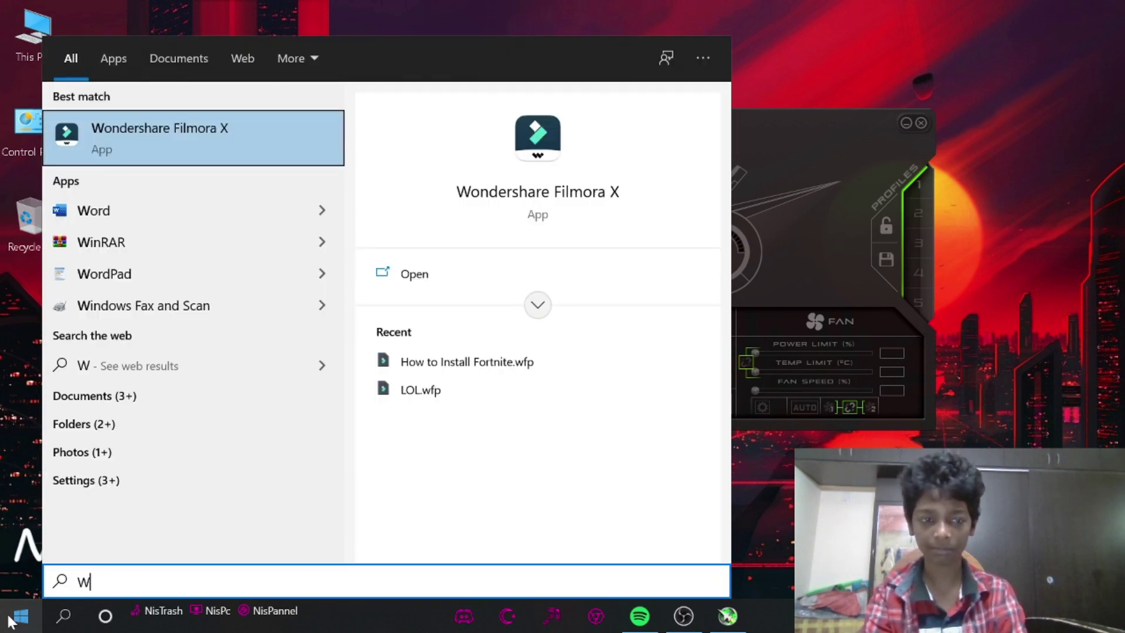
{"action": "type", "text": "ic"}
{"action": "key", "text": "BackSpace"}
{"action": "key", "text": "BackSpace"}
{"action": "key", "text": "BackSpace"}
{"action": "key", "text": "BackSpace"}
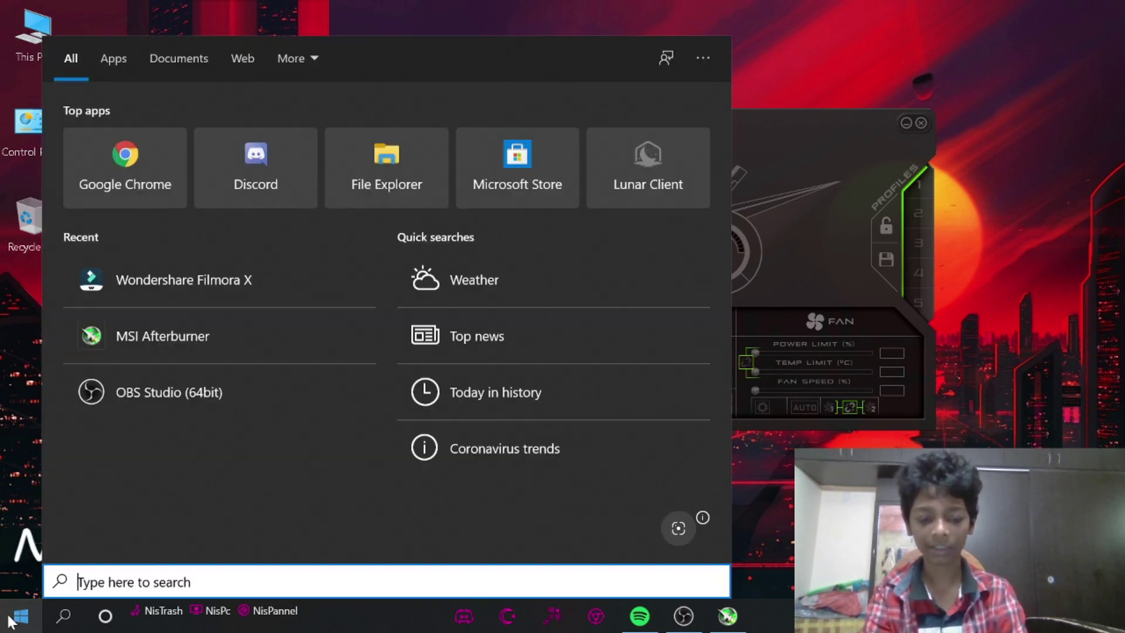
{"action": "type", "text": "Epic"}
{"action": "key", "text": "Return"}
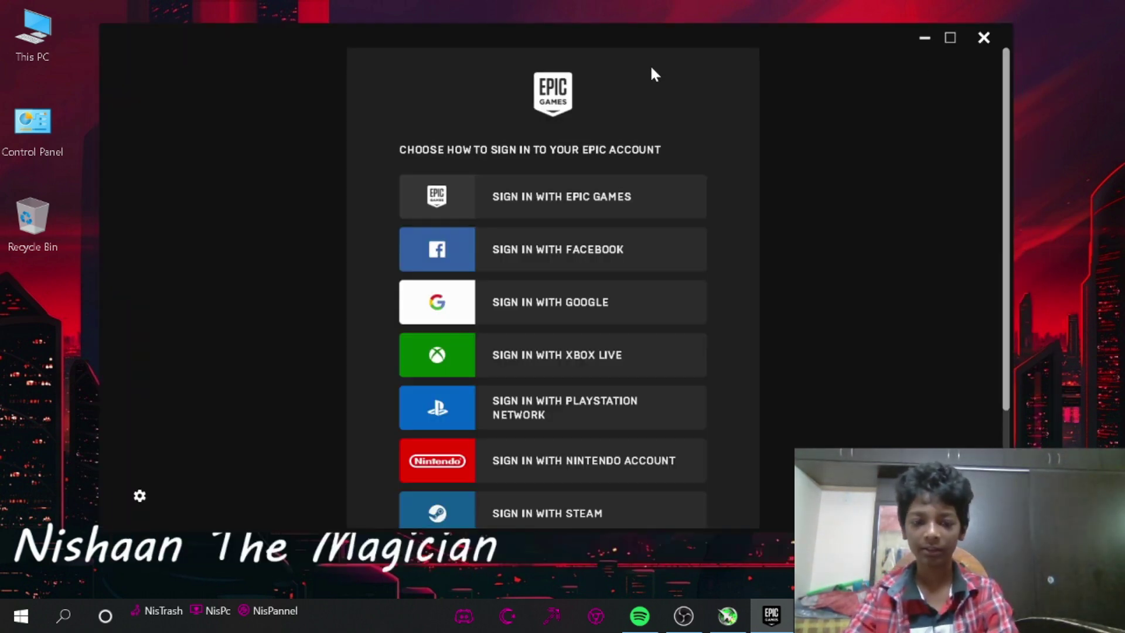
Step: Sign in with an Epic Games account by entering the account e-mail and password
{"action": "left_click", "coordinate": [564, 197]}
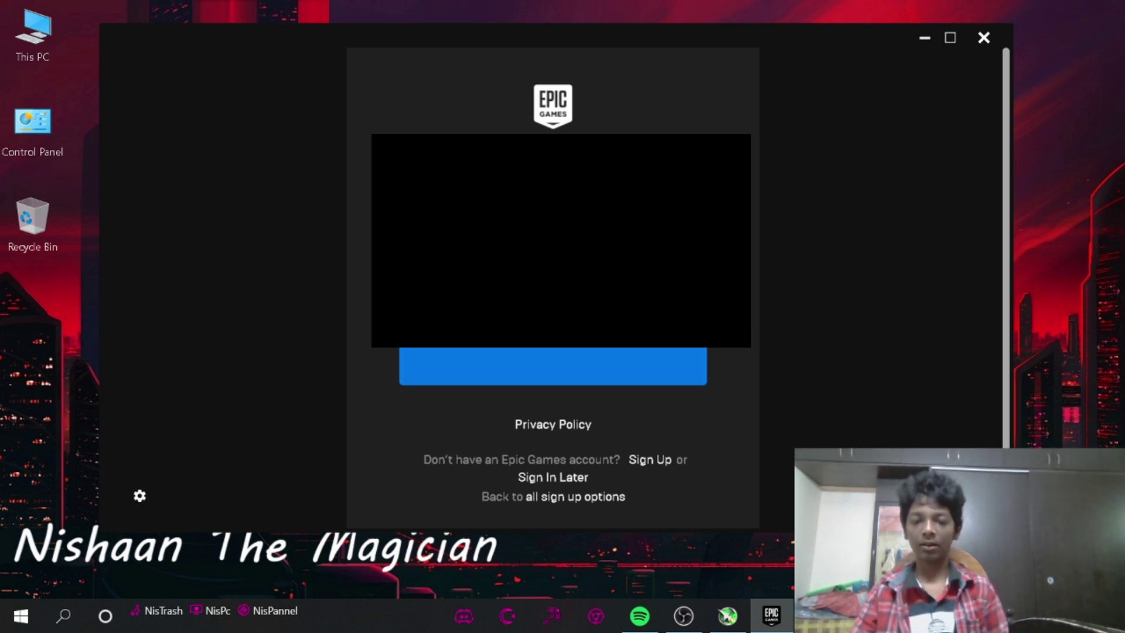
{"action": "key", "text": "Return"}
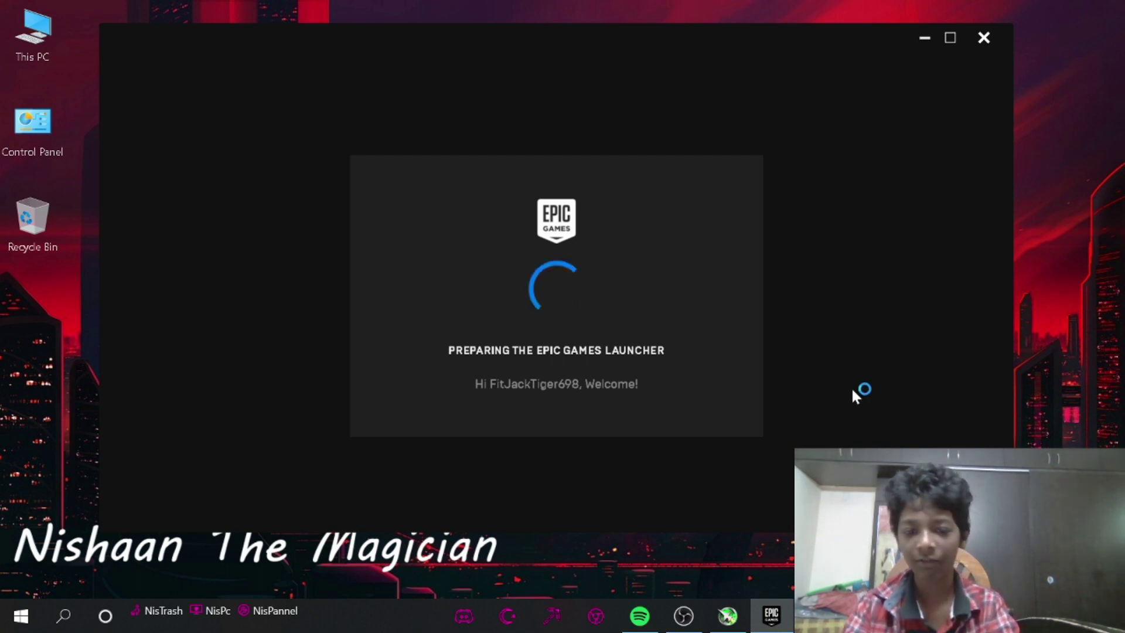
Step: Dismiss the event cards, maximize the launcher, and install Fortnite to C:\Program Files\Epic Games\Fortnite
{"action": "left_click", "coordinate": [1102, 420]}
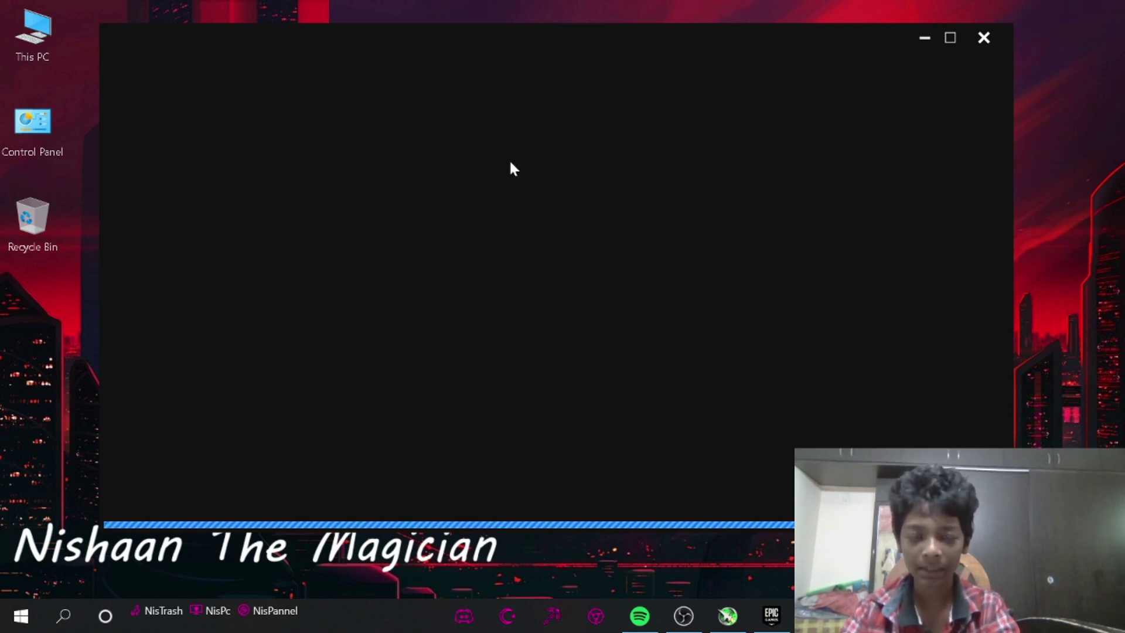
{"action": "mouse_move", "coordinate": [690, 32]}
{"action": "left_mouse_down"}
{"action": "mouse_move", "coordinate": [675, 88]}
{"action": "mouse_move", "coordinate": [724, 45]}
{"action": "mouse_move", "coordinate": [744, 4]}
{"action": "mouse_move", "coordinate": [713, 40]}
{"action": "left_mouse_up"}
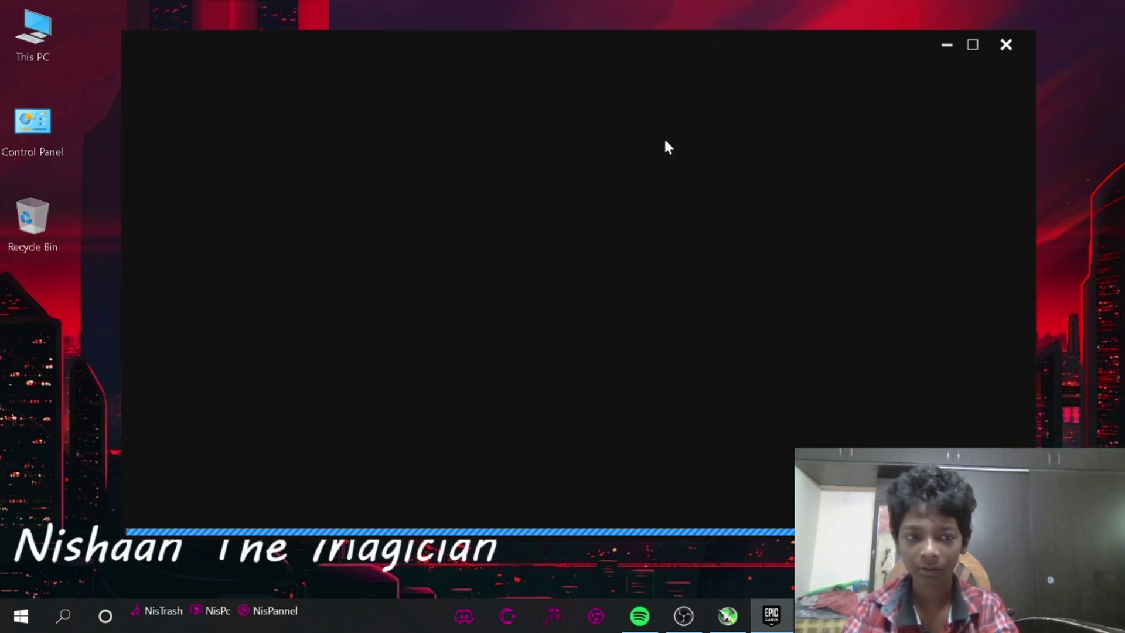
{"action": "right_click", "coordinate": [115, 339]}
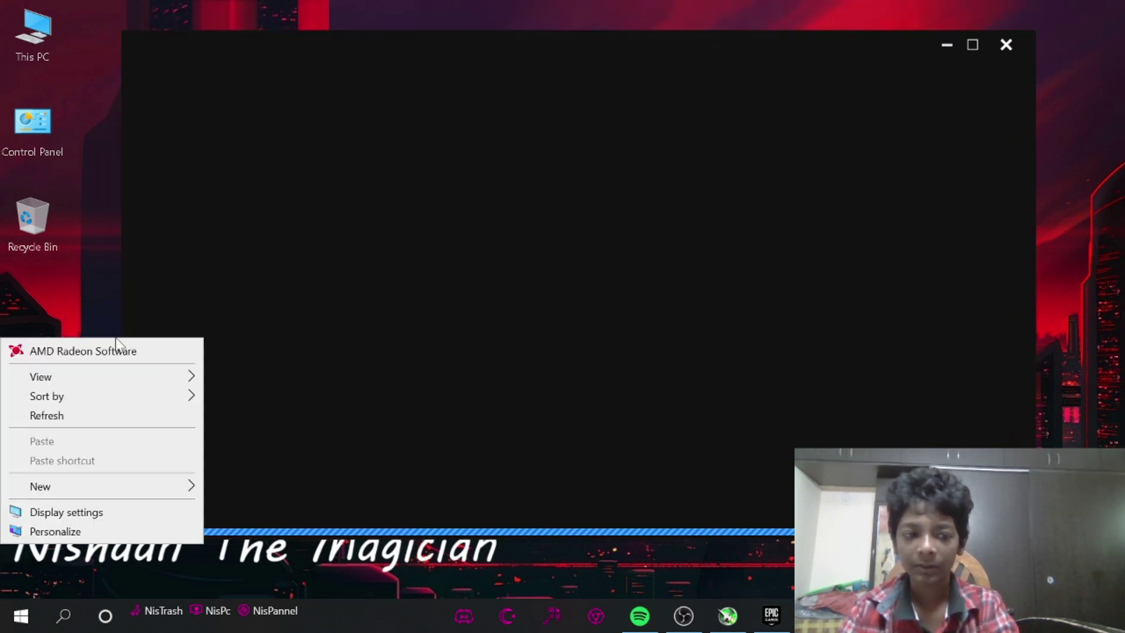
{"action": "left_click", "coordinate": [103, 420]}
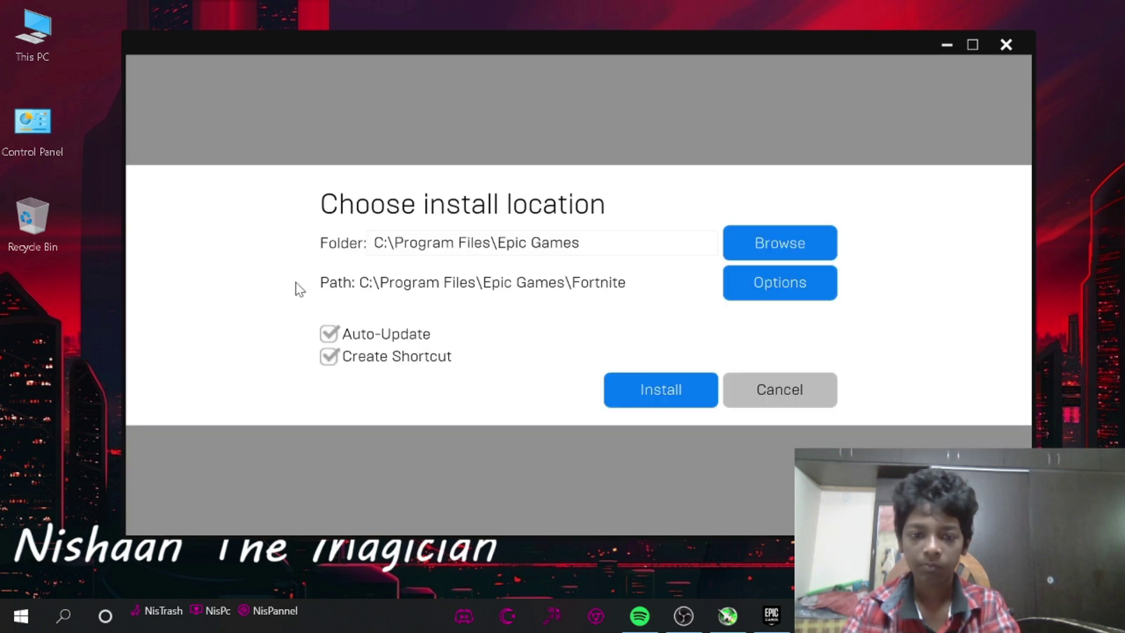
{"action": "left_click", "coordinate": [640, 406]}
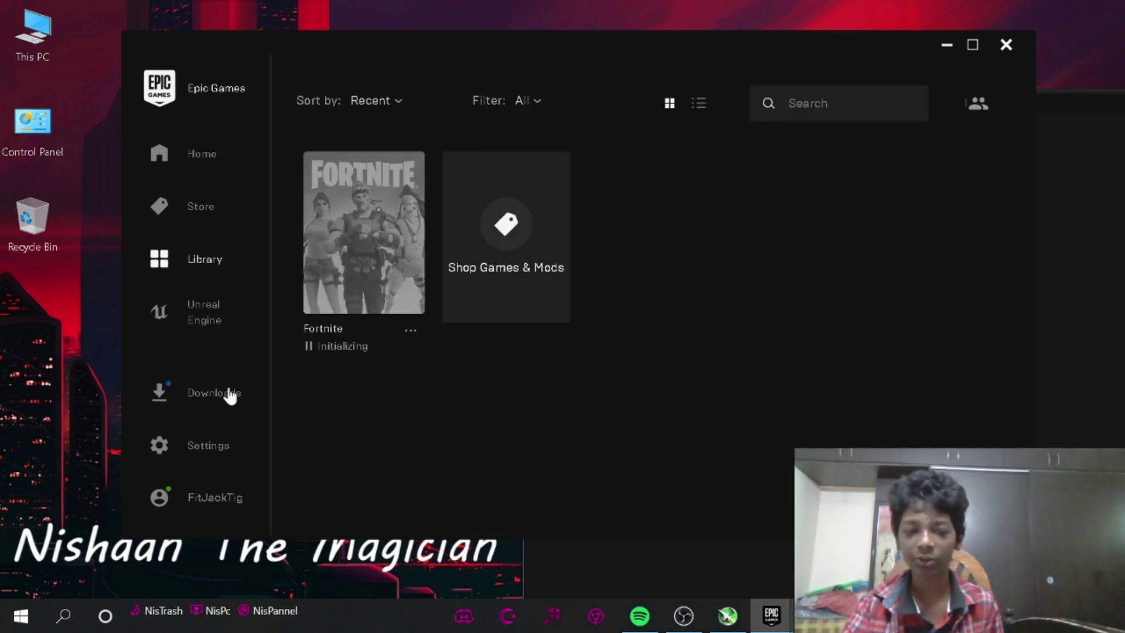
Step: Open the Downloads page to follow Fortnite's 31.2GB installation progress
{"action": "left_click", "coordinate": [230, 394]}
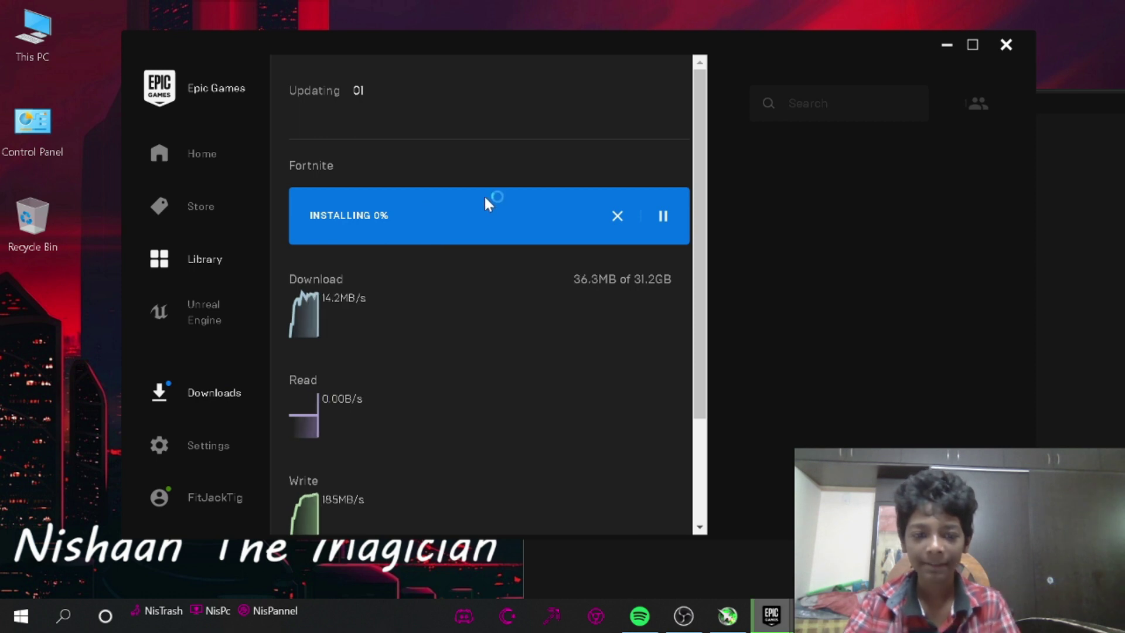